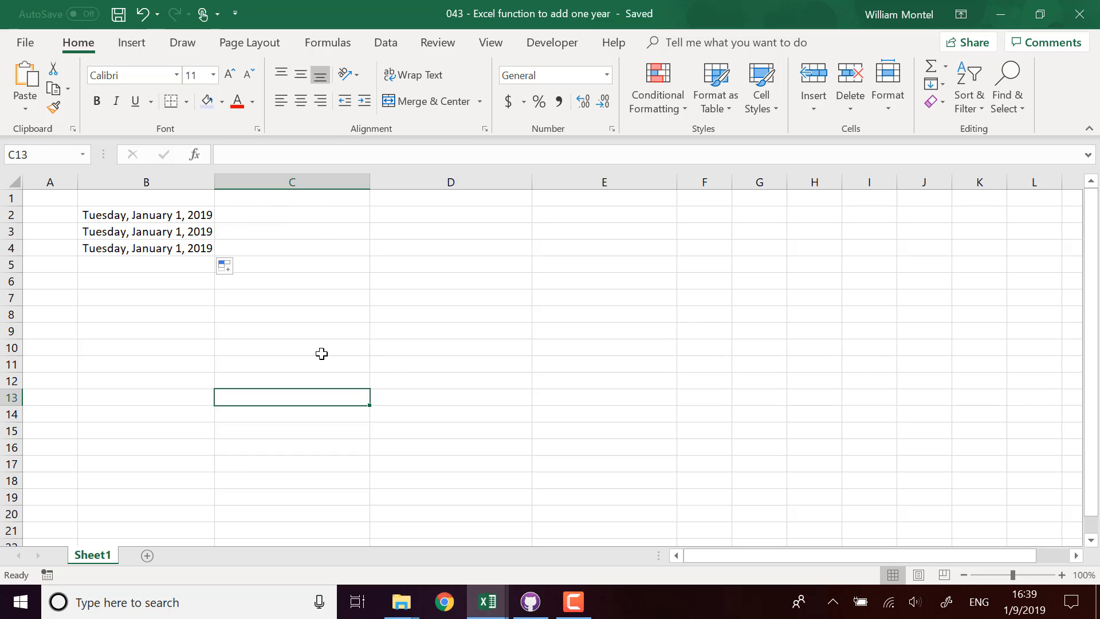
left_click_drag(312, 351, 646, 349)
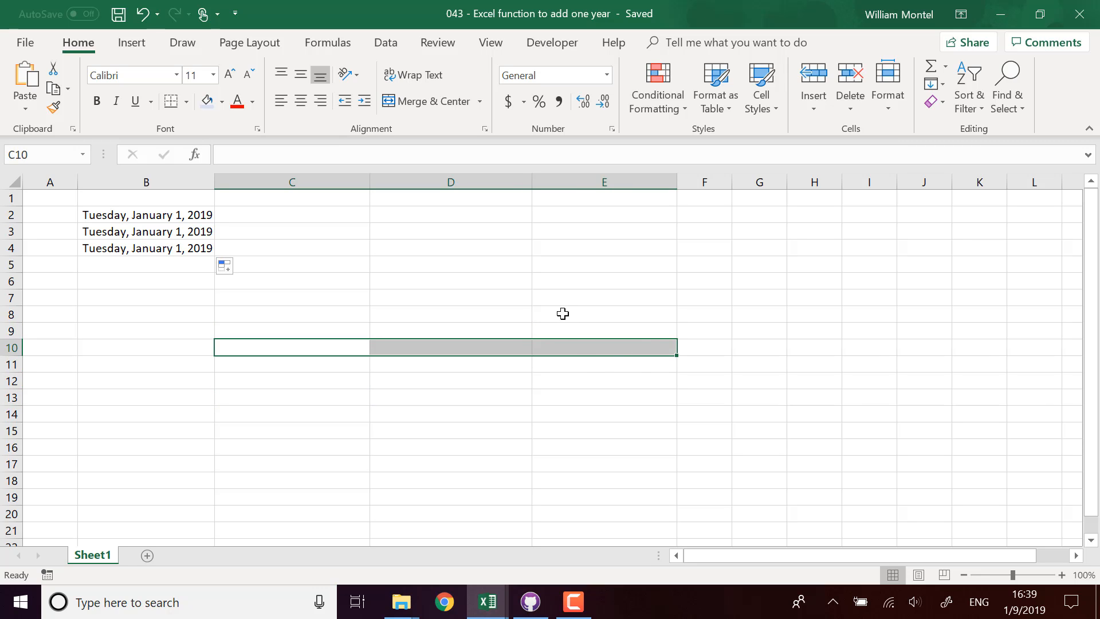
left_click_drag(561, 314, 565, 489)
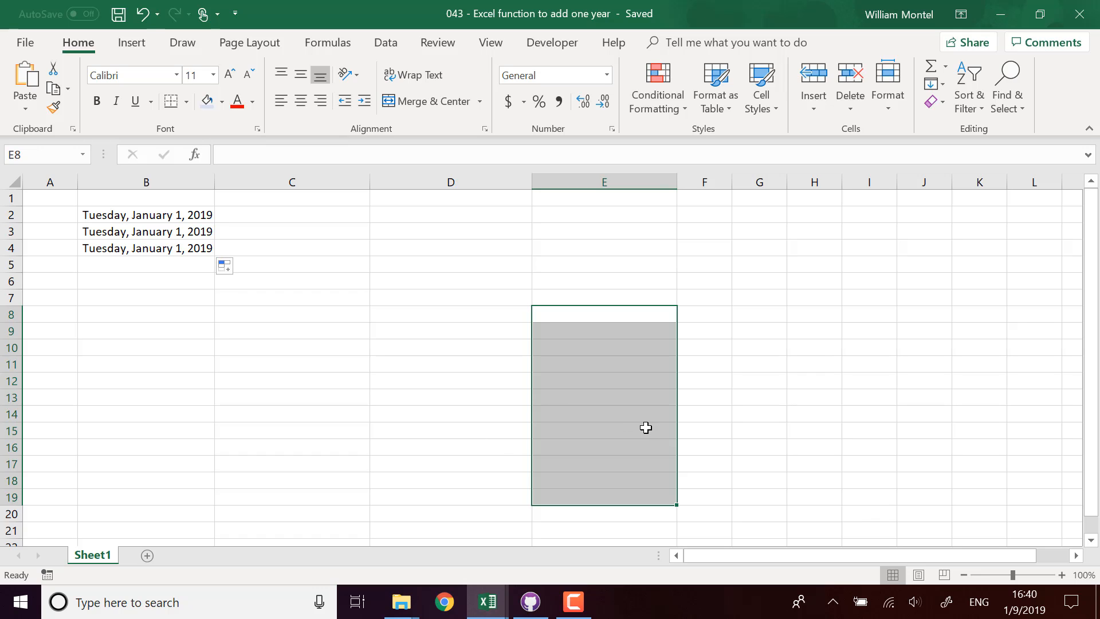
Enter the formula =B2+365 in cell C2 to add one year's days to the date in B2.
left_click(302, 214)
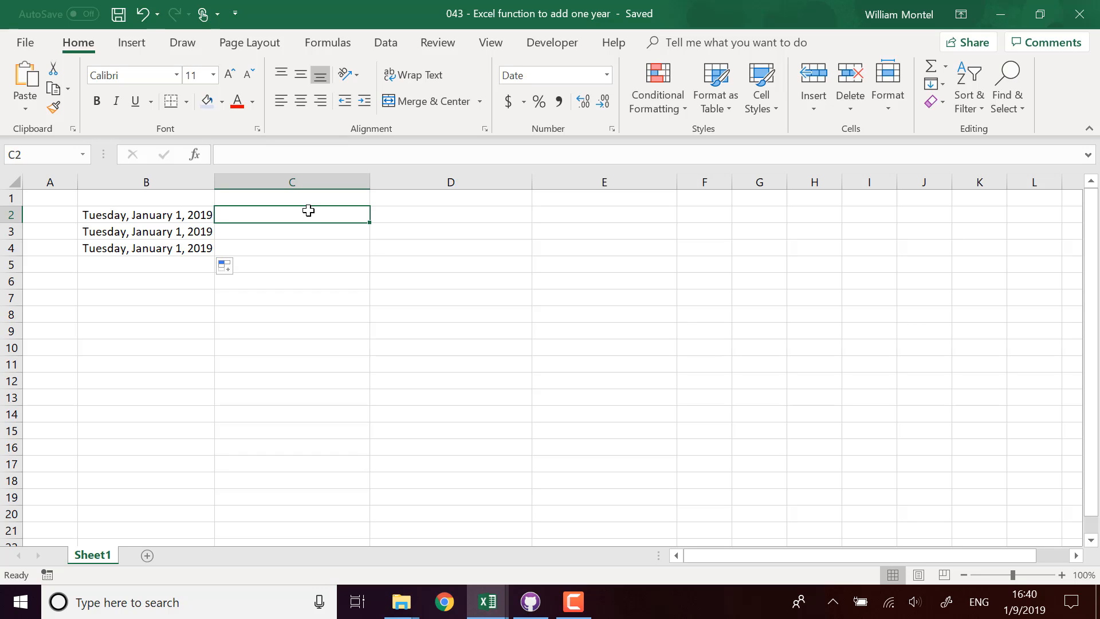
type("=")
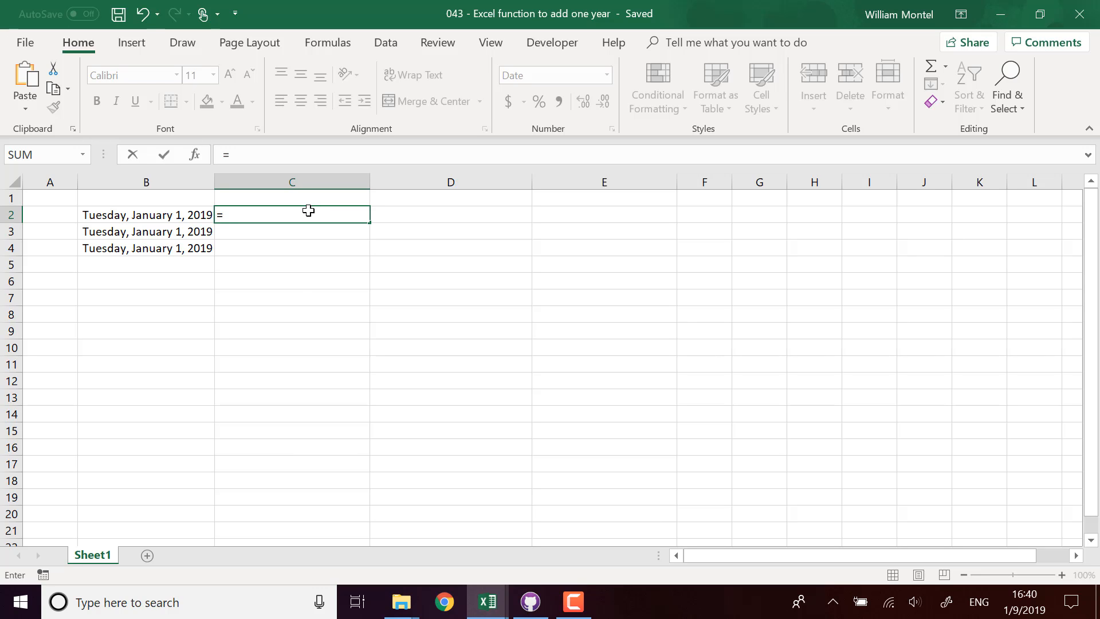
type("365")
key("BackSpace")
key("BackSpace")
key("BackSpace")
key("Left")
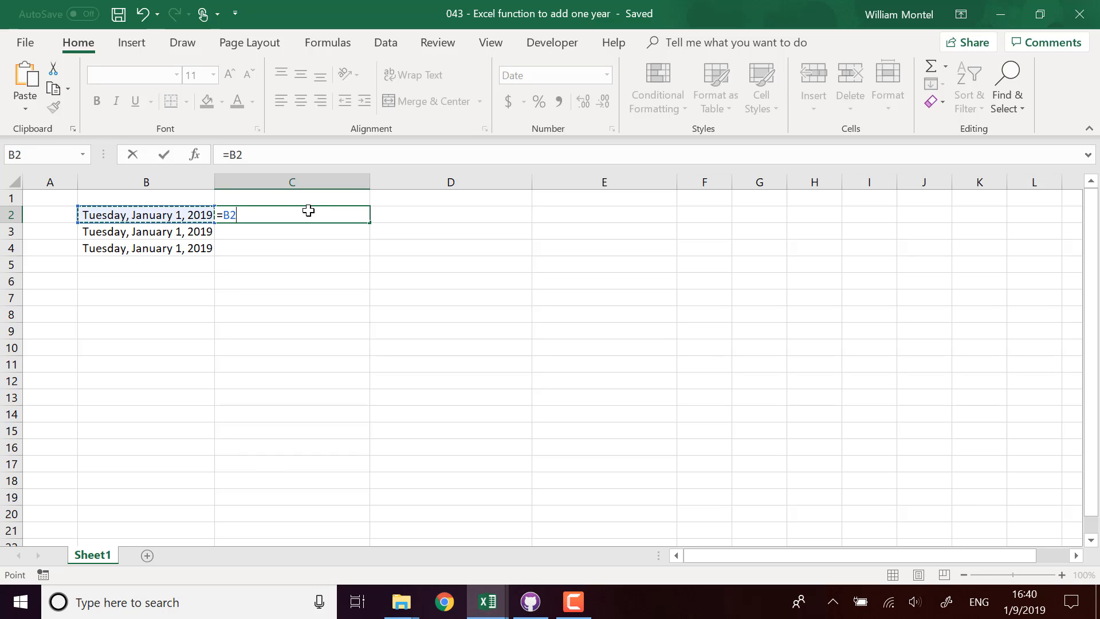
type("+35")
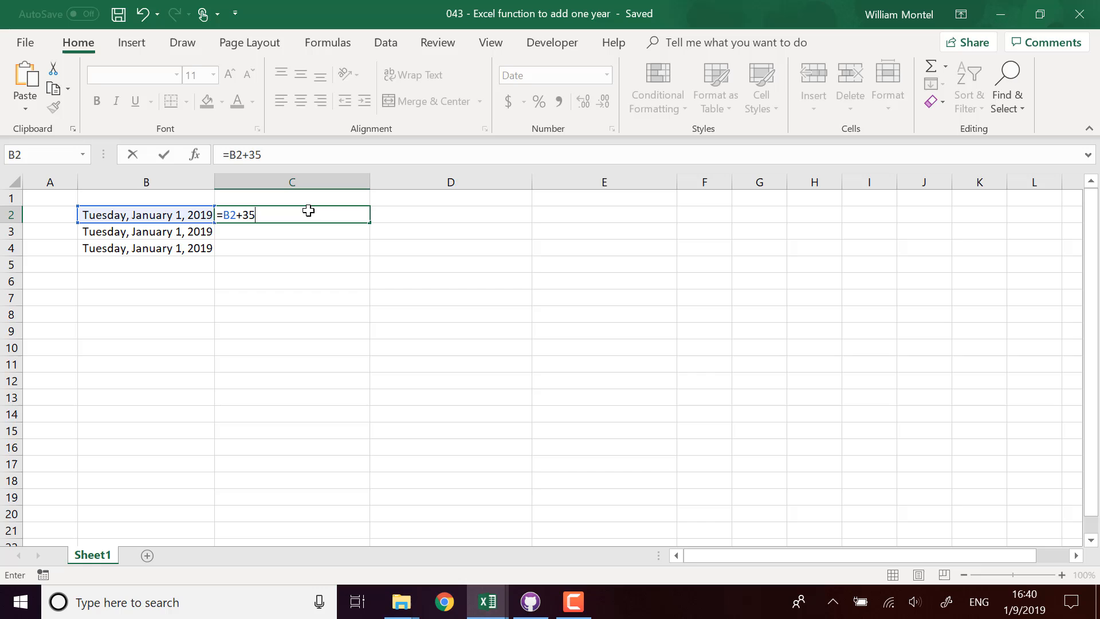
key("BackSpace")
type("65")
key("Return")
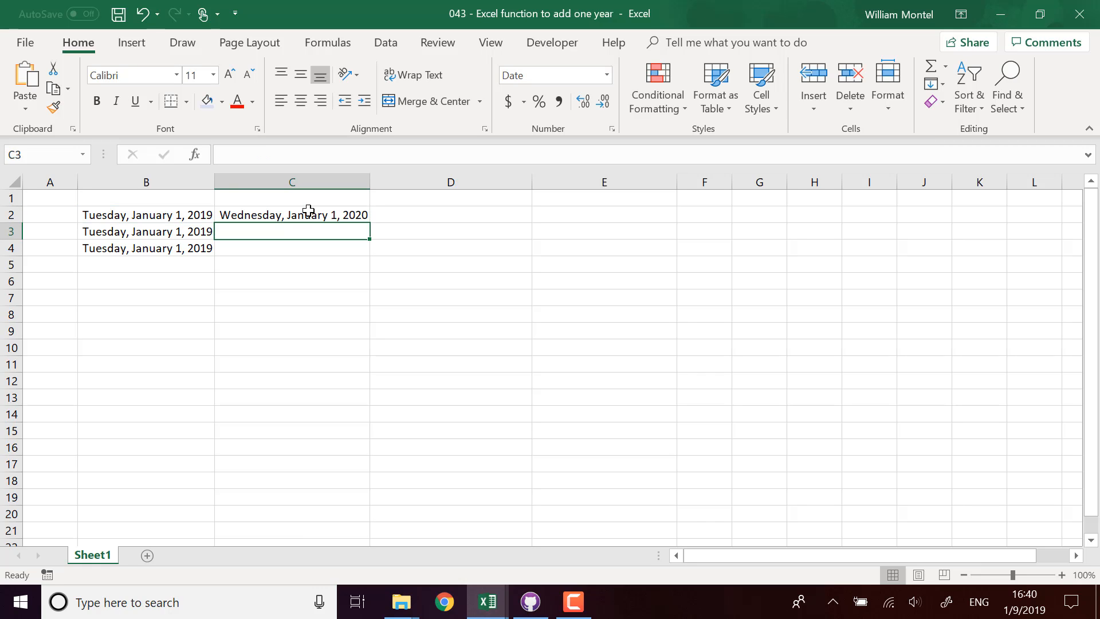
Fill the C2 formula across row 2 through F2 and autofit the width of column F.
left_click(351, 214)
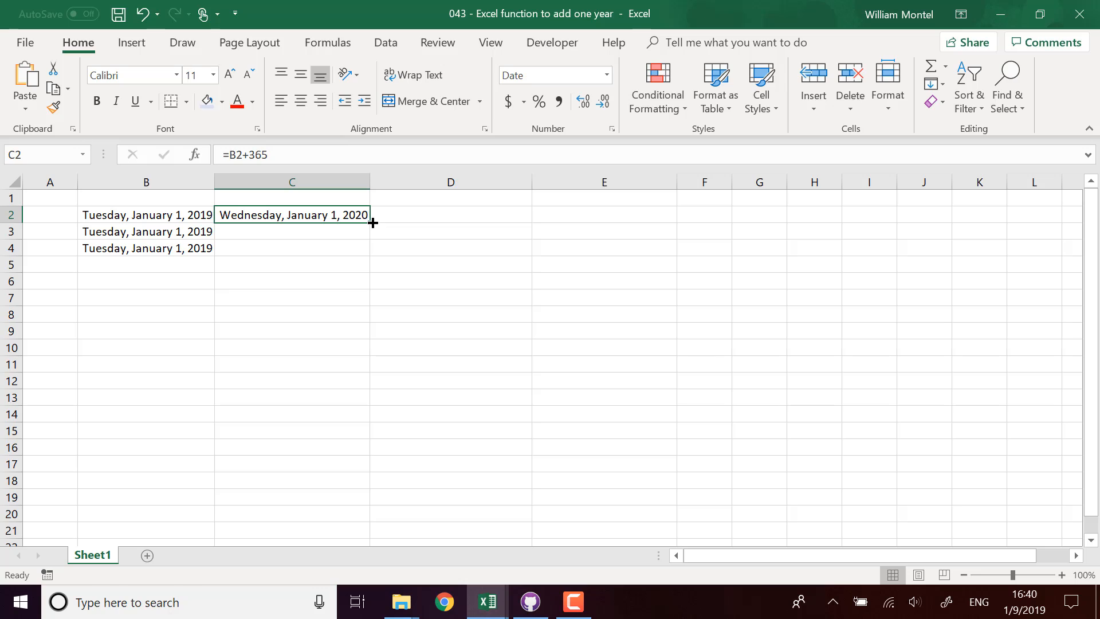
left_click_drag(374, 223, 742, 221)
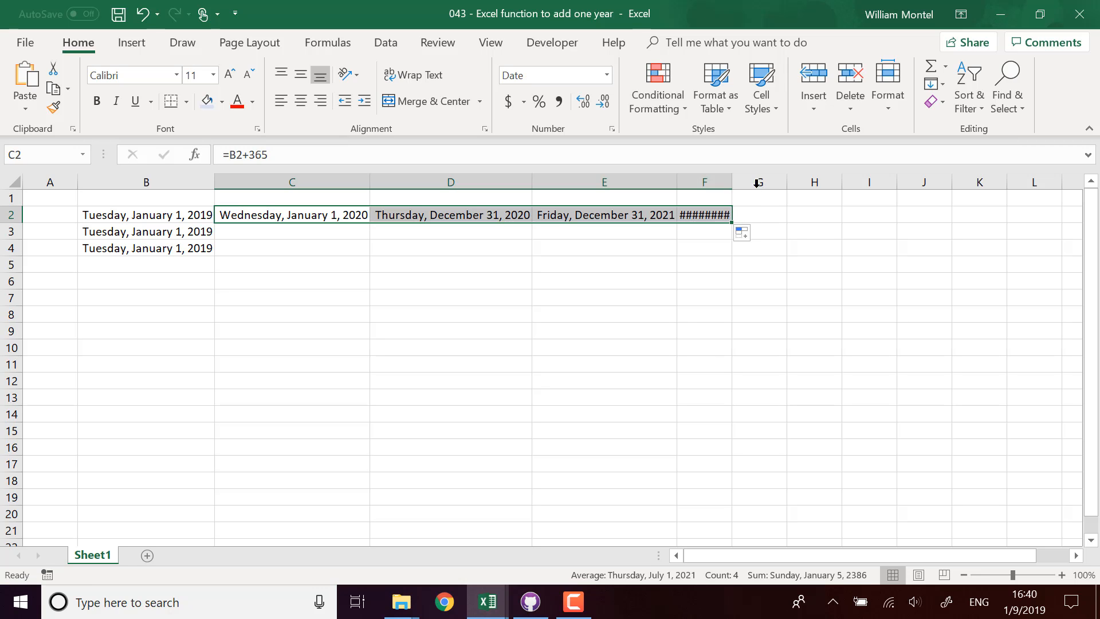
double_click(732, 183)
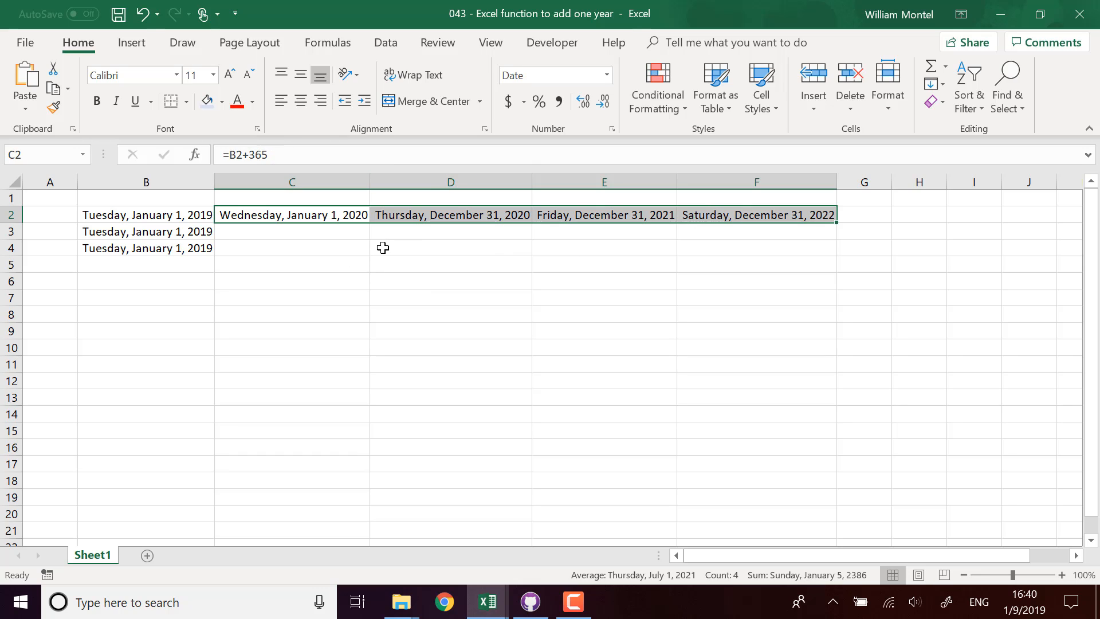
Change the formula in D2 to =C2+366 to account for the leap year, and check the dates in row 2.
left_click(351, 216)
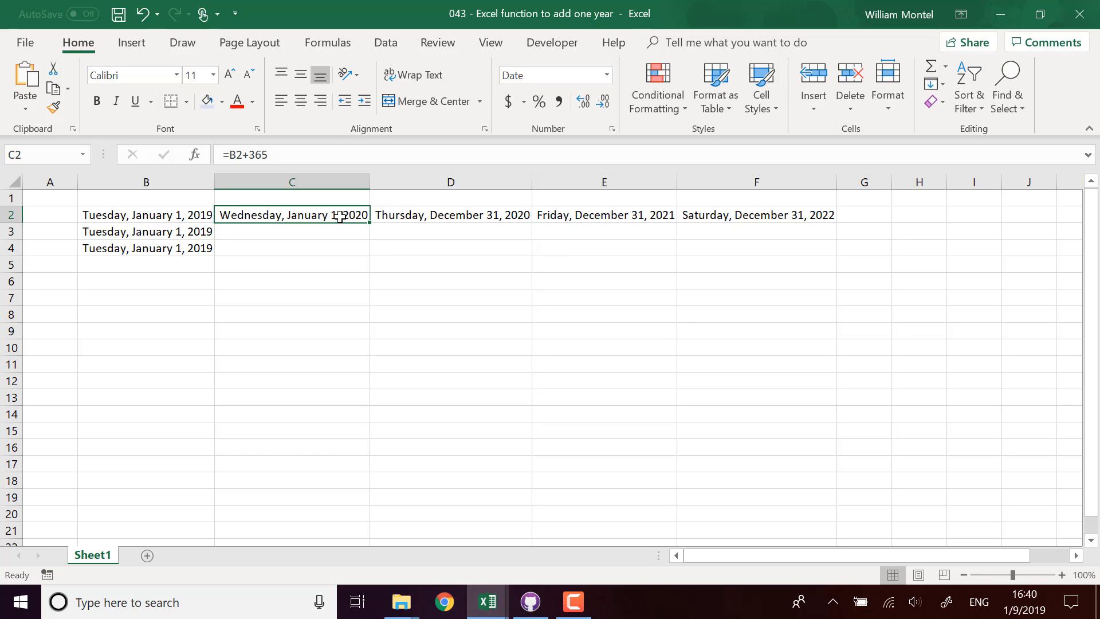
left_click(502, 218)
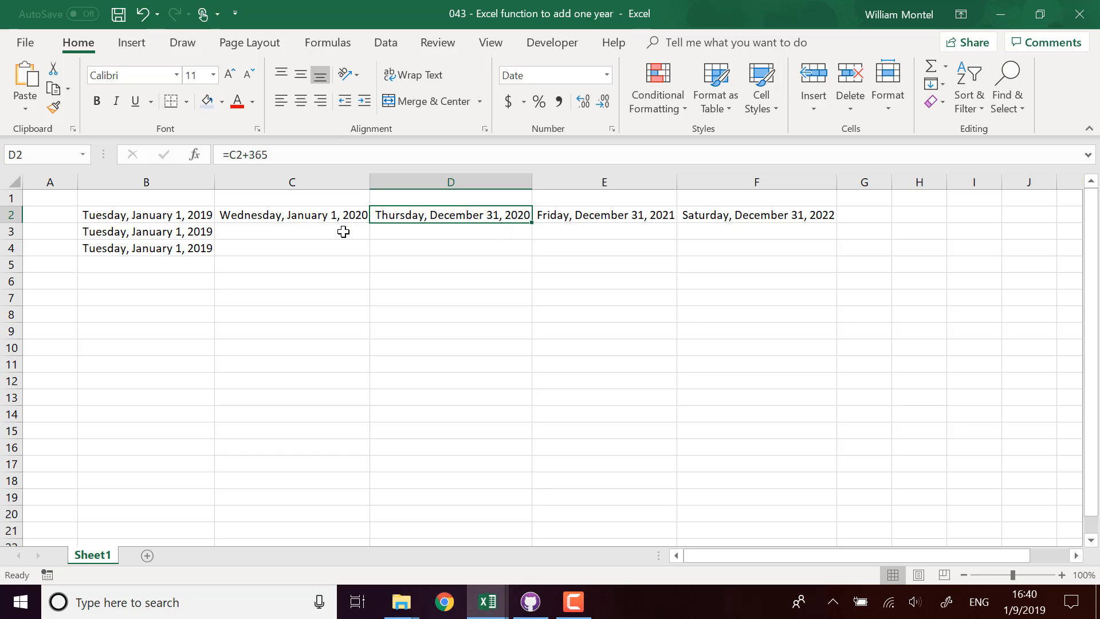
left_click(358, 215)
left_click(441, 220)
left_click(314, 151)
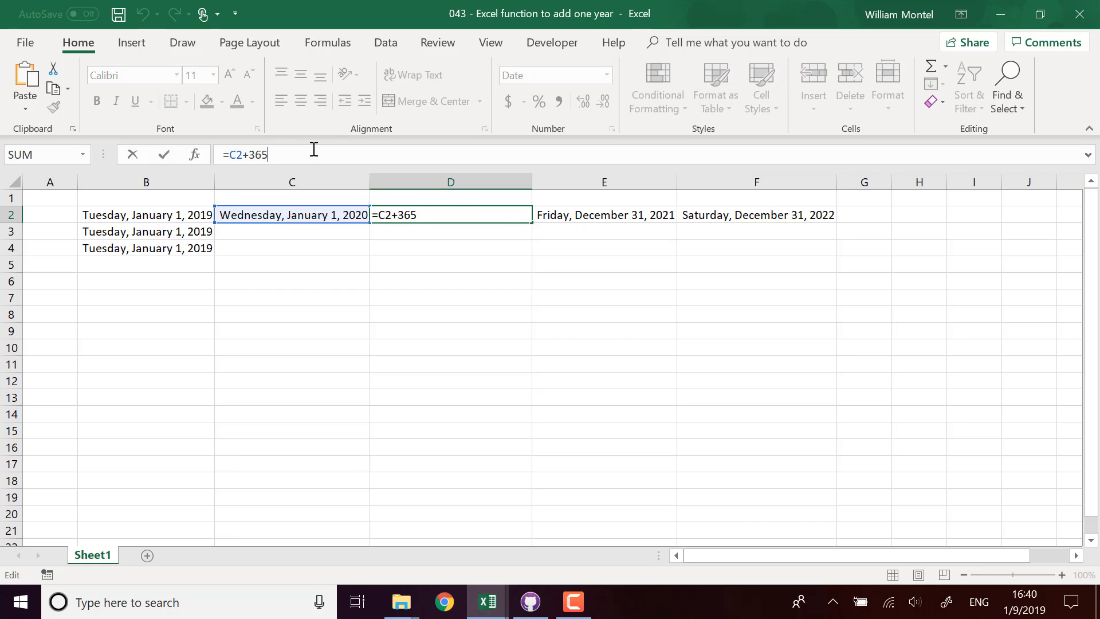
key("BackSpace")
type("6")
key("Return")
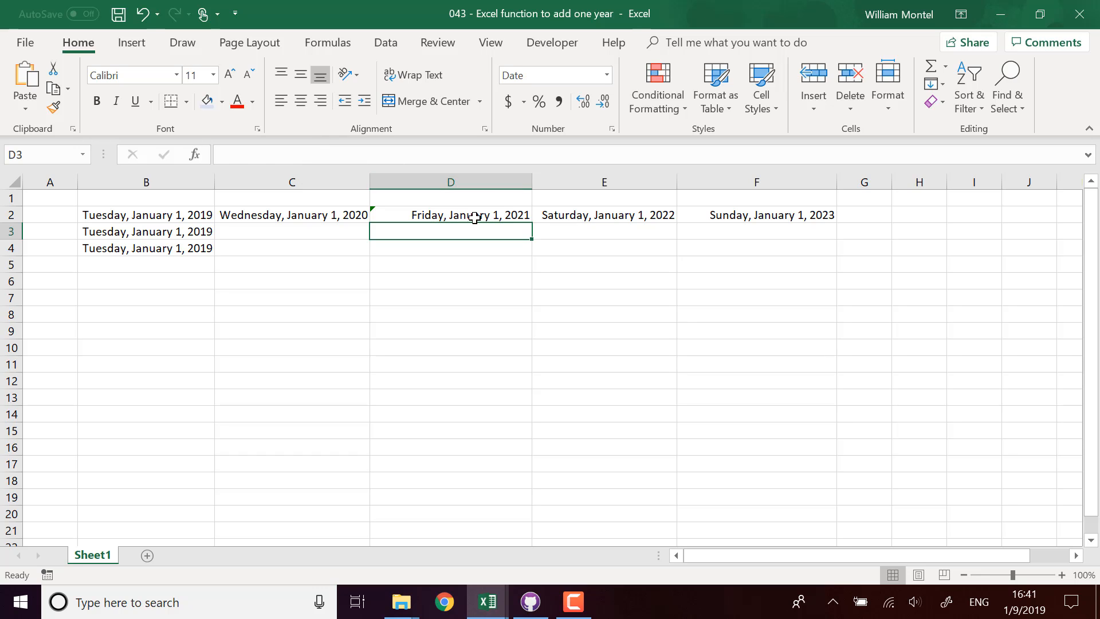
left_click(480, 217)
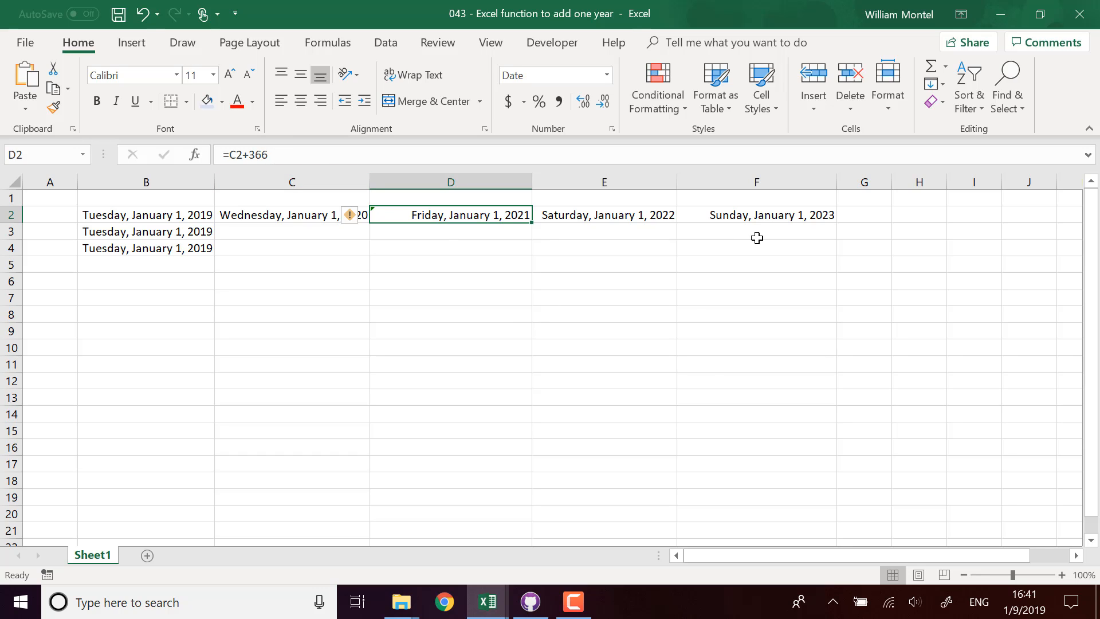
left_click(823, 218)
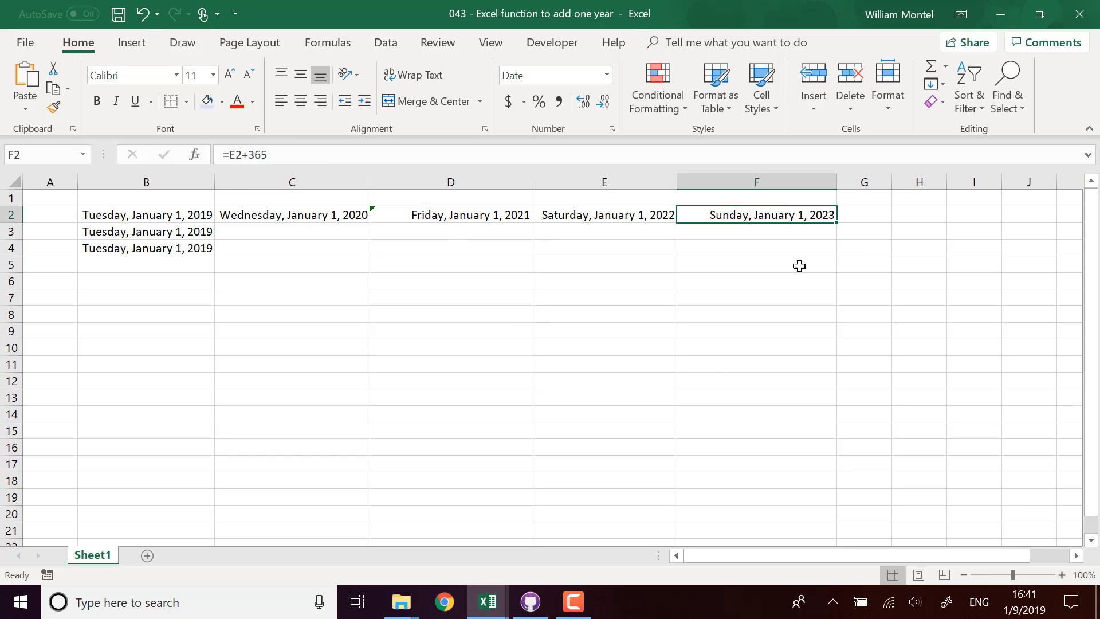
left_click(490, 304)
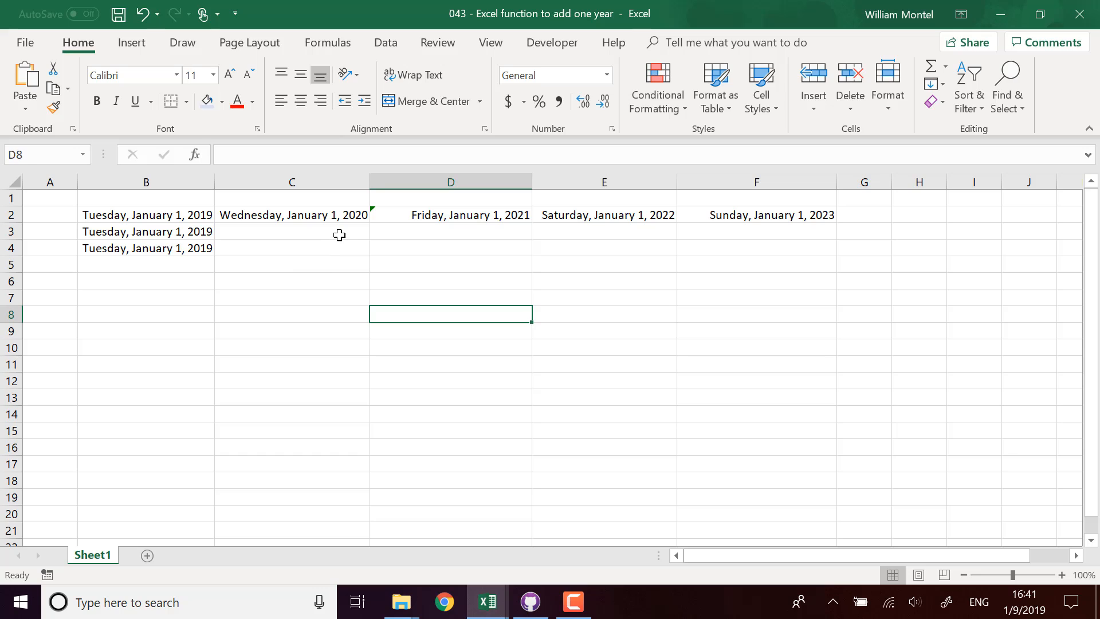
Enter =EDATE(B3,12) in cell C3 and fill it across row 3 through F3.
left_click(339, 235)
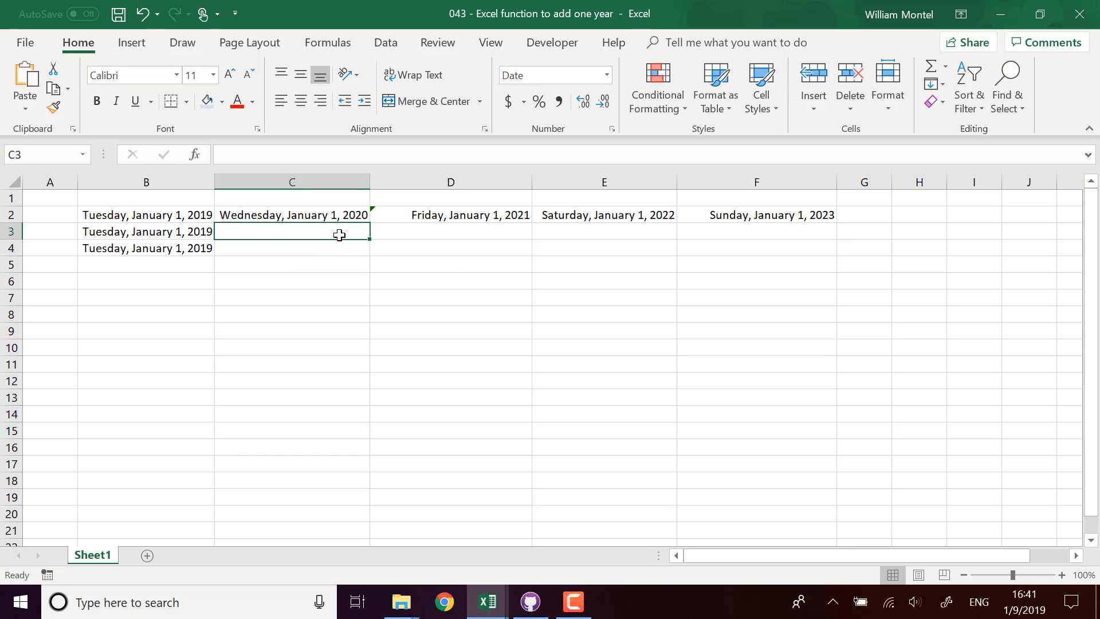
type("=edate(")
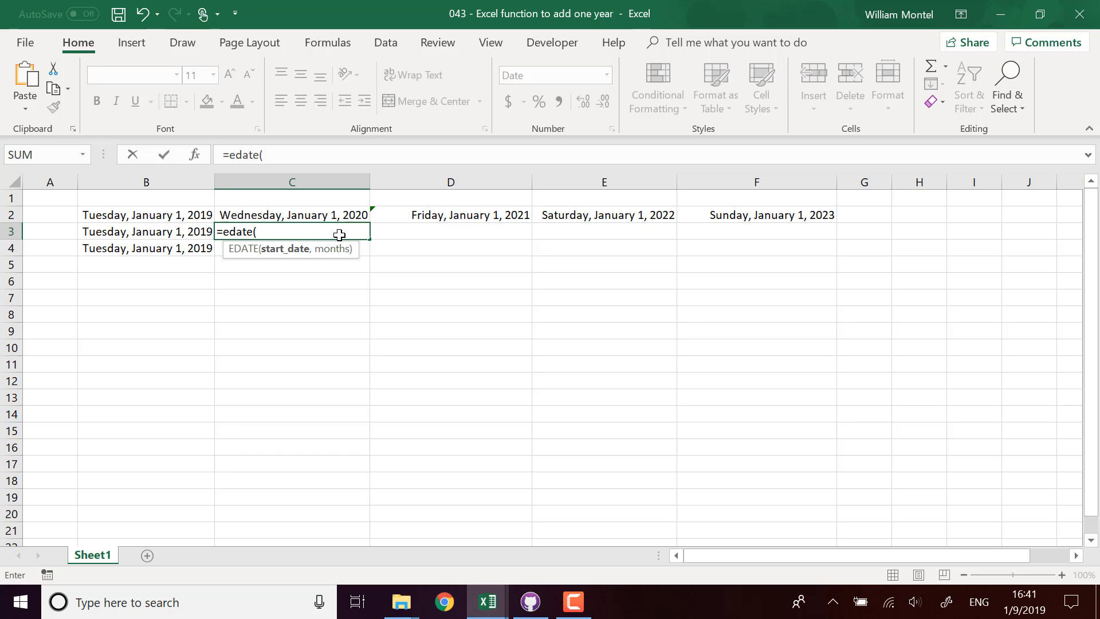
key("Left")
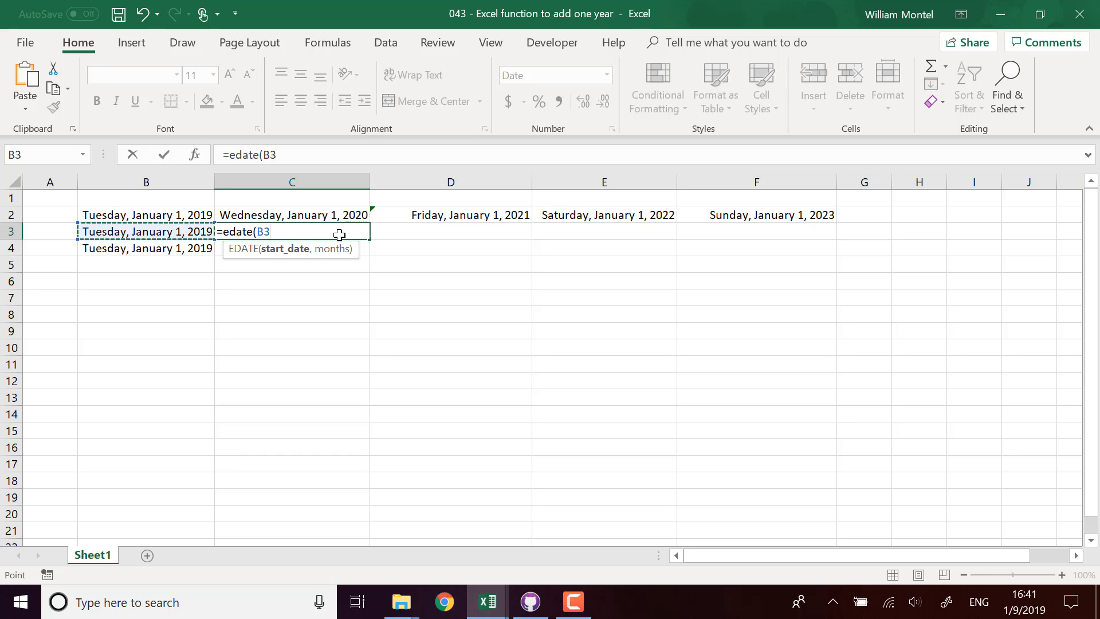
type(",12)")
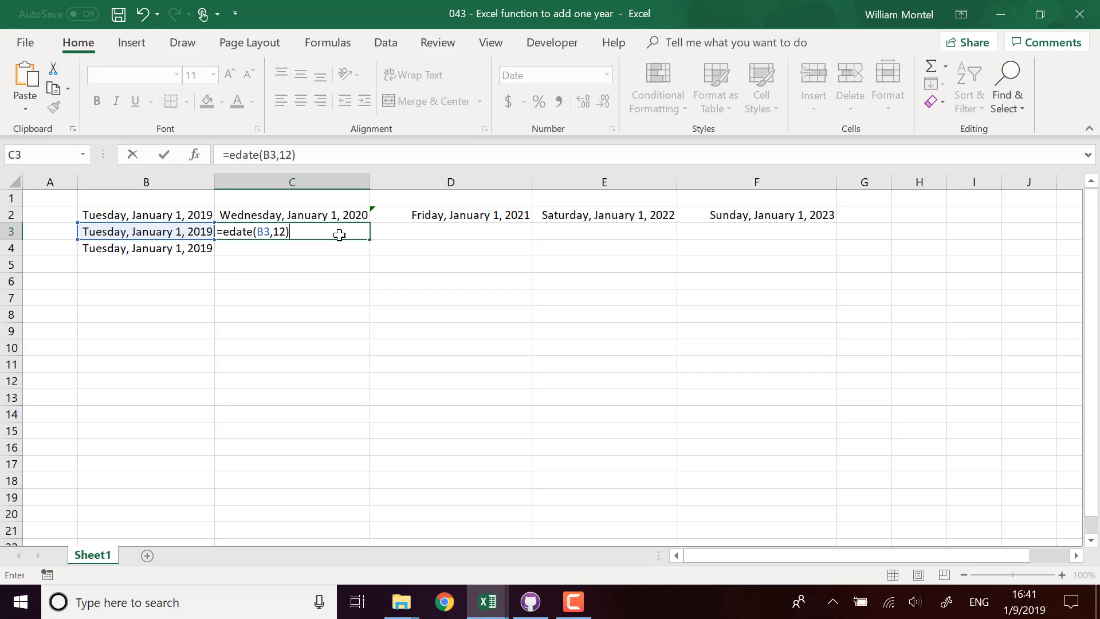
key("Return")
left_click(339, 235)
left_click_drag(369, 239, 775, 246)
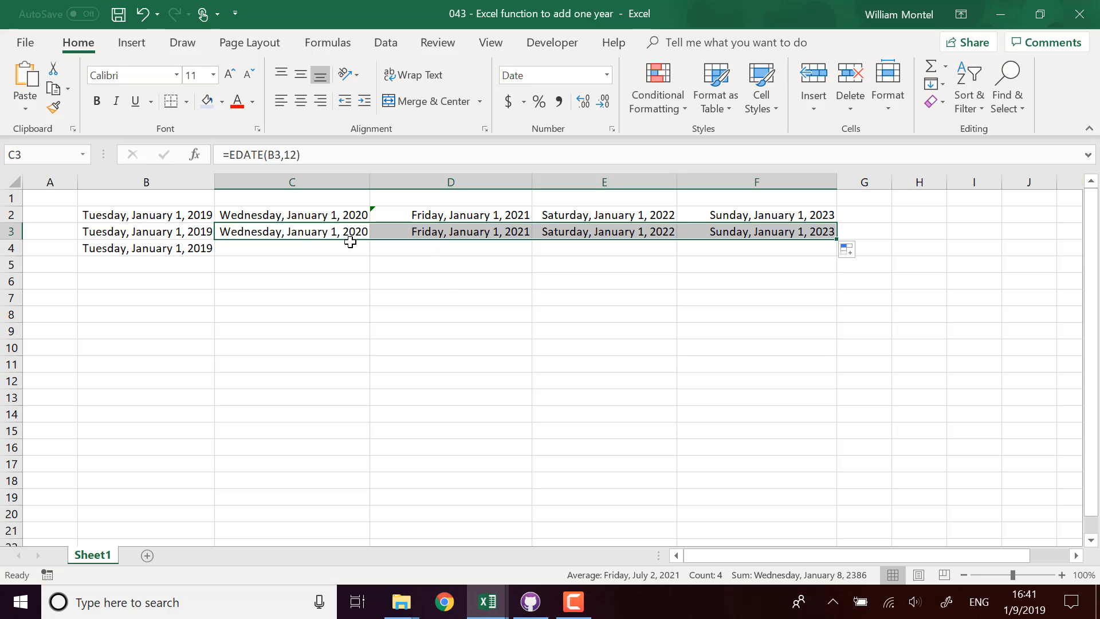
Try subtracting years by changing C3 to =EDATE(B3,-12) and filling it across through F3.
left_click(458, 235)
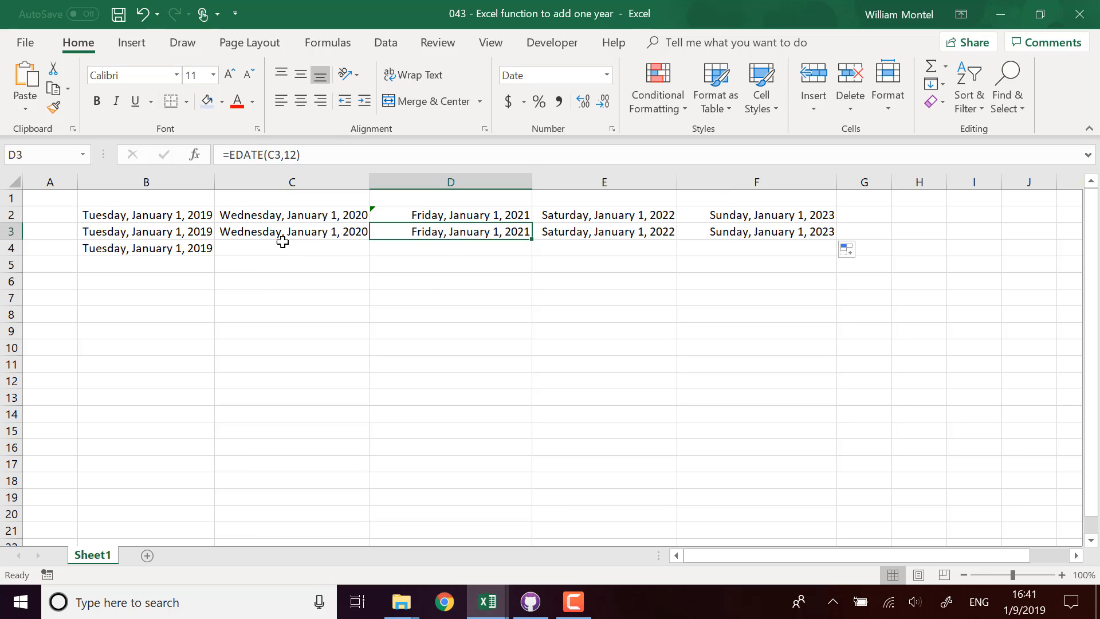
left_click(167, 233)
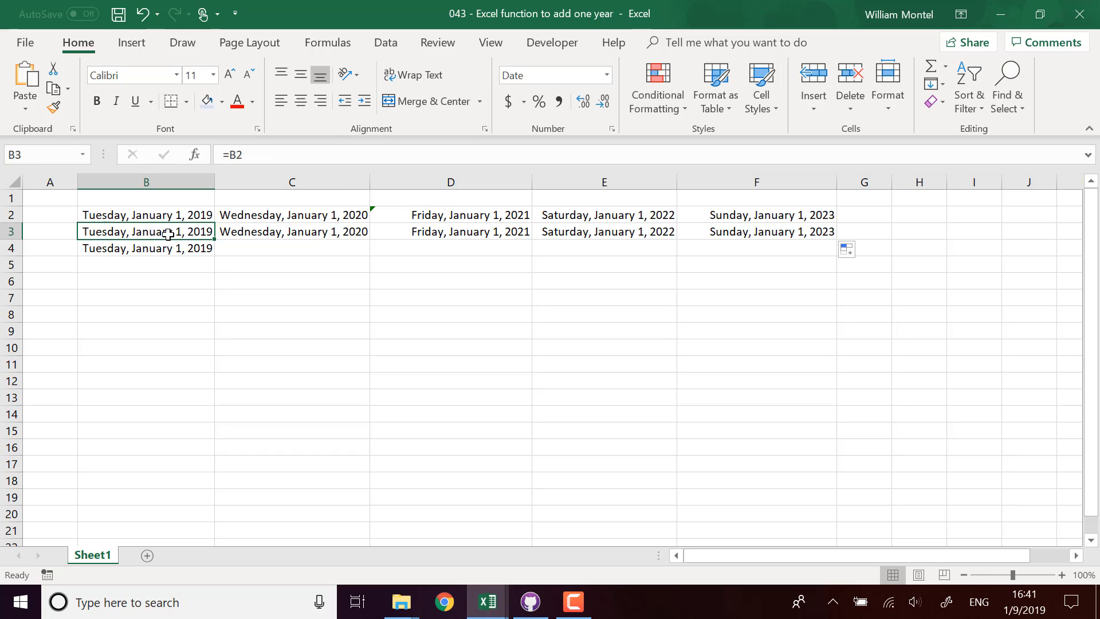
left_click(318, 232)
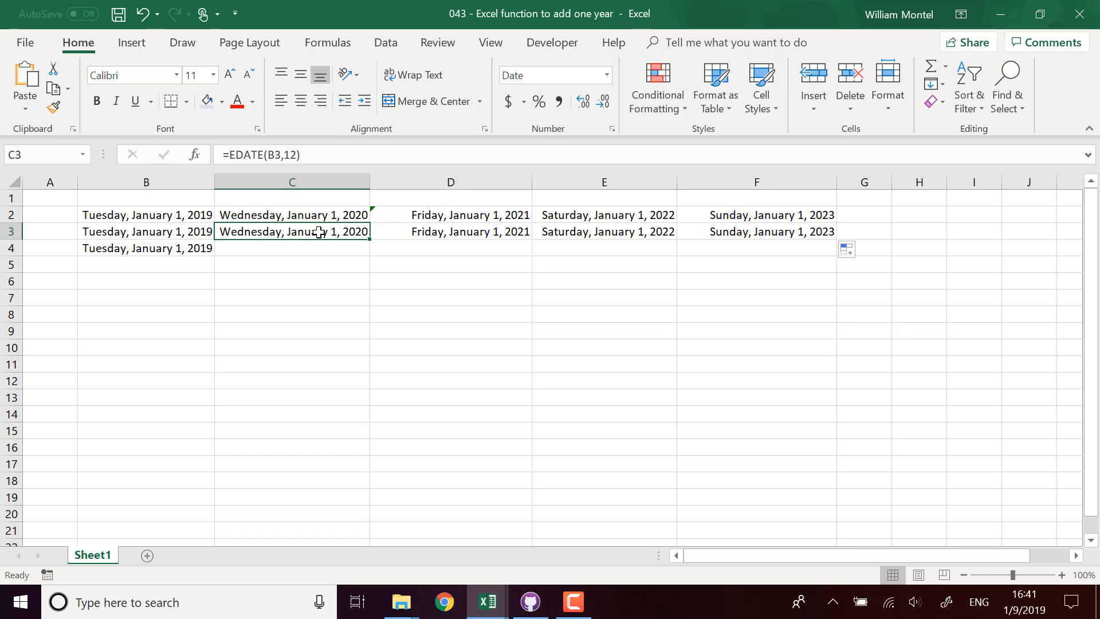
left_click(286, 154)
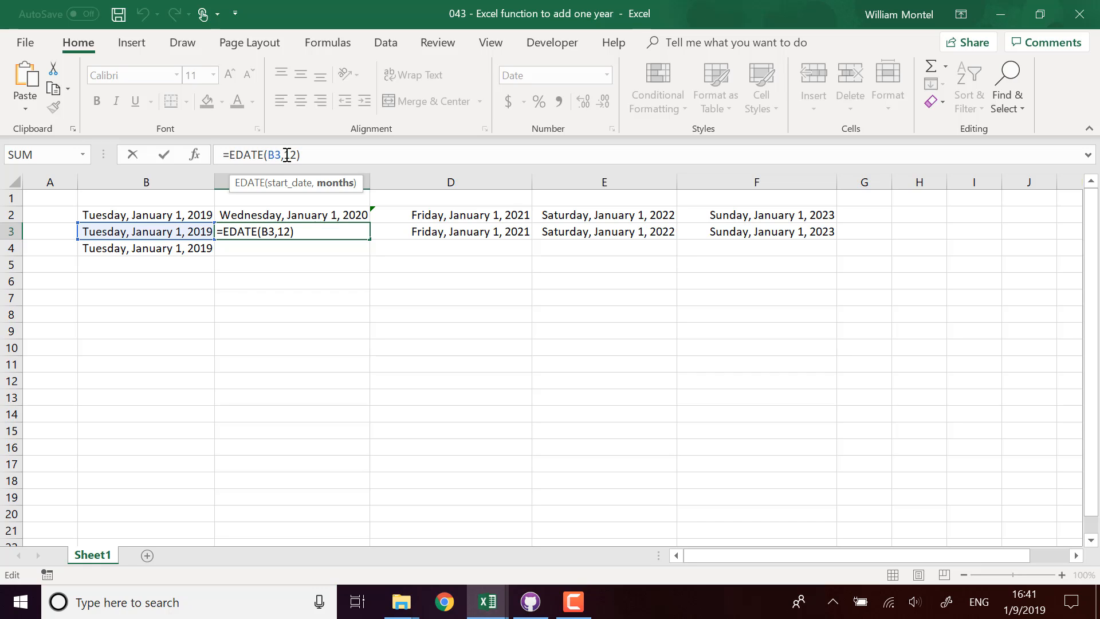
type("-")
key("ctrl+Return")
left_click_drag(368, 239, 814, 240)
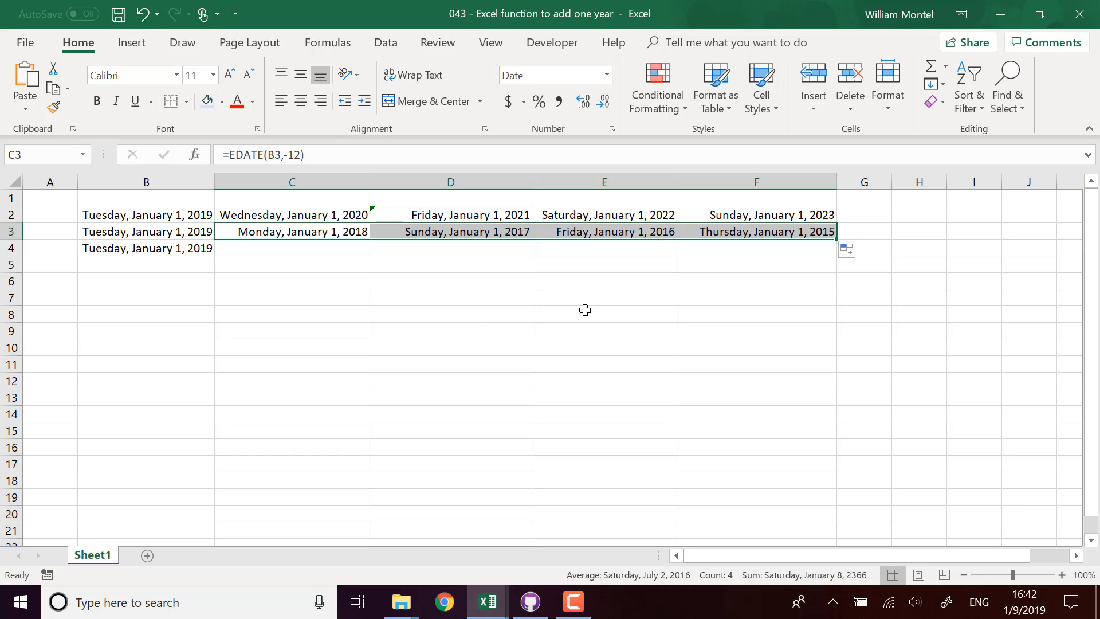
Undo the last row 3 fill and the change to negative months in C3.
key("ctrl+z")
key("Down")
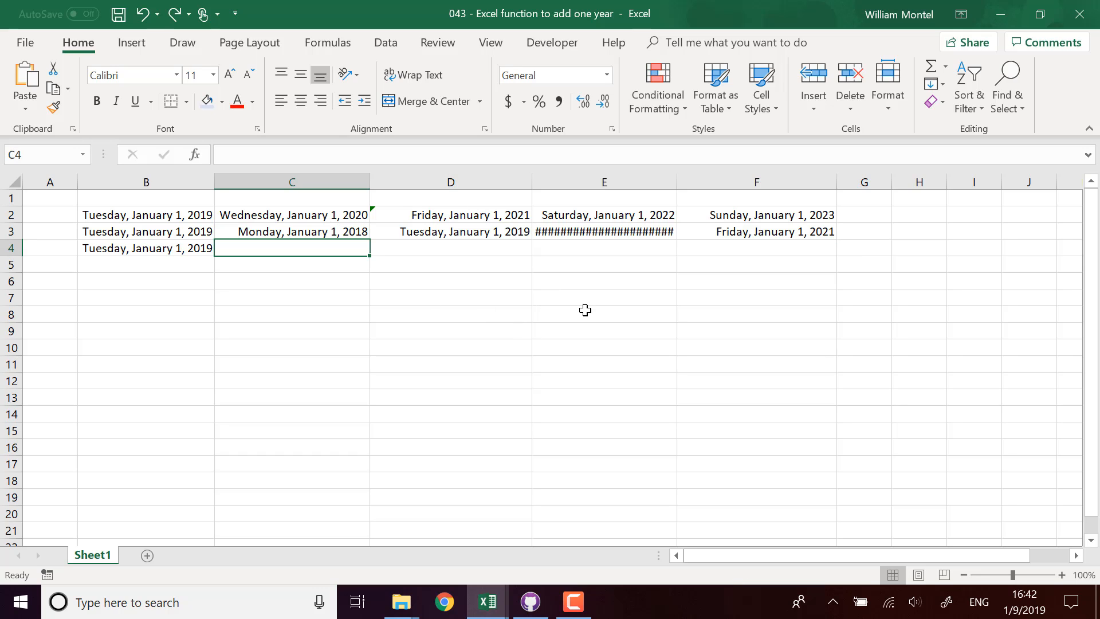
left_click(335, 231)
key("ctrl+z")
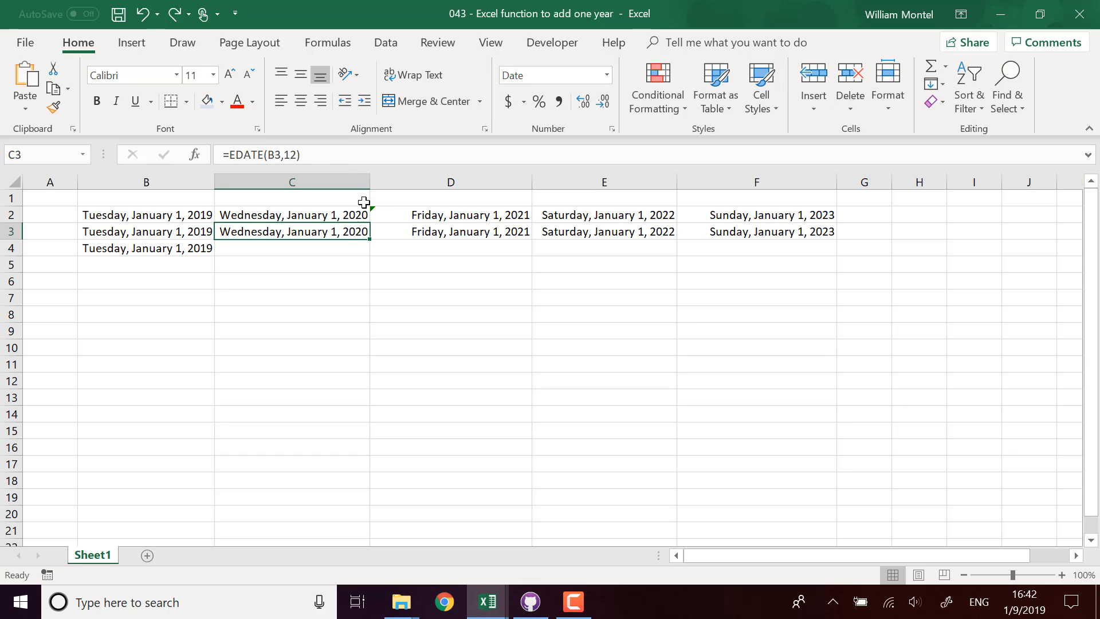
left_click(732, 269)
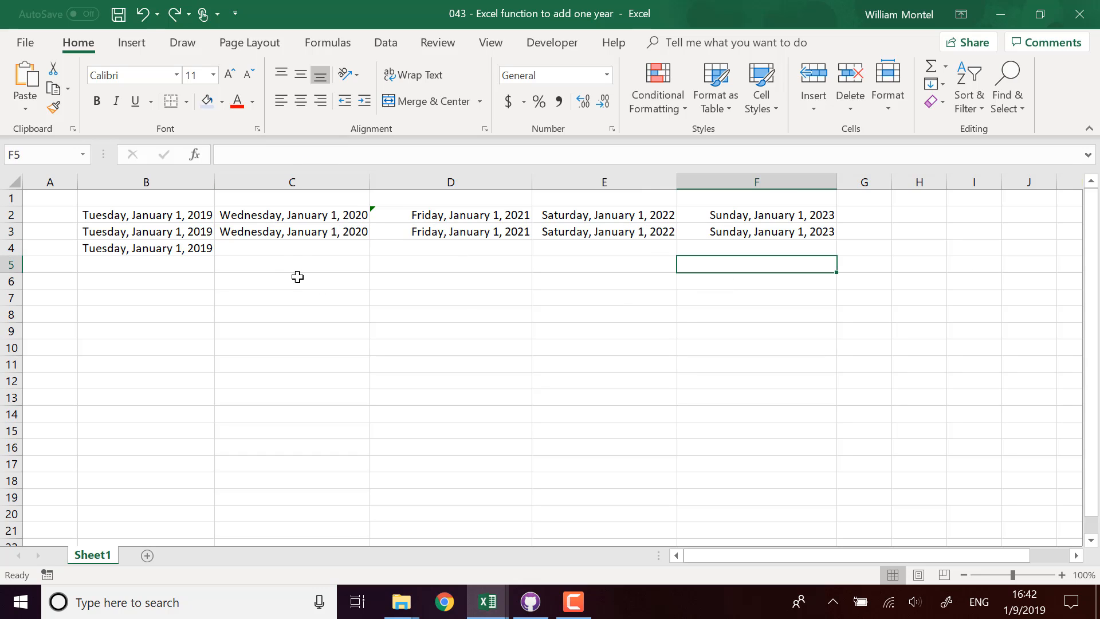
left_click(300, 249)
left_click(295, 230)
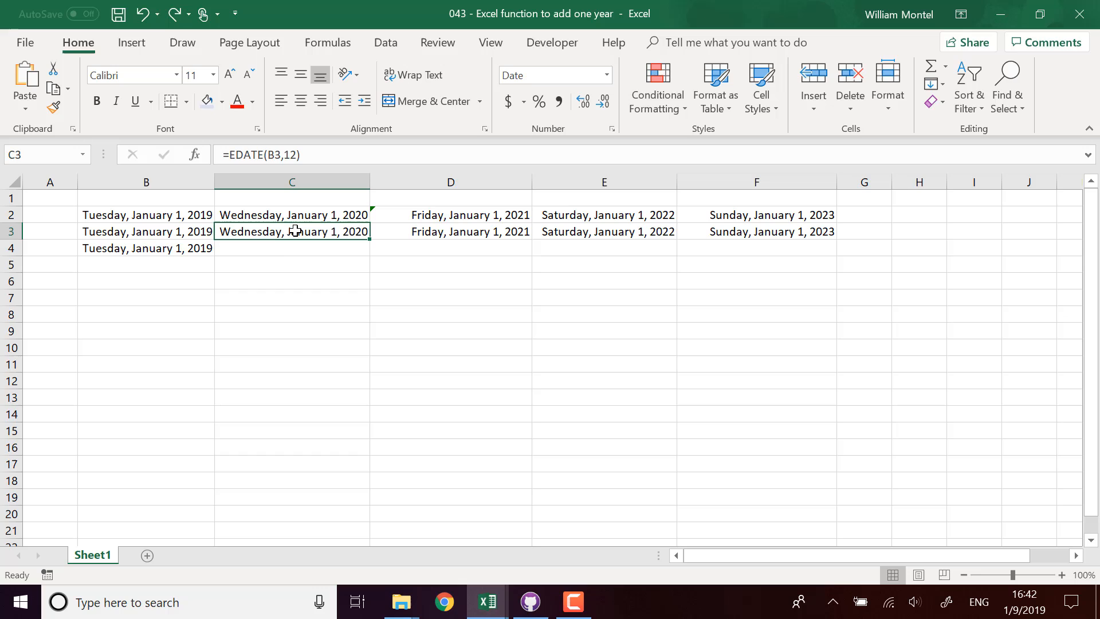
Start a DATE formula in cell C4 with YEAR(B4)+1 as its year argument.
left_click(269, 242)
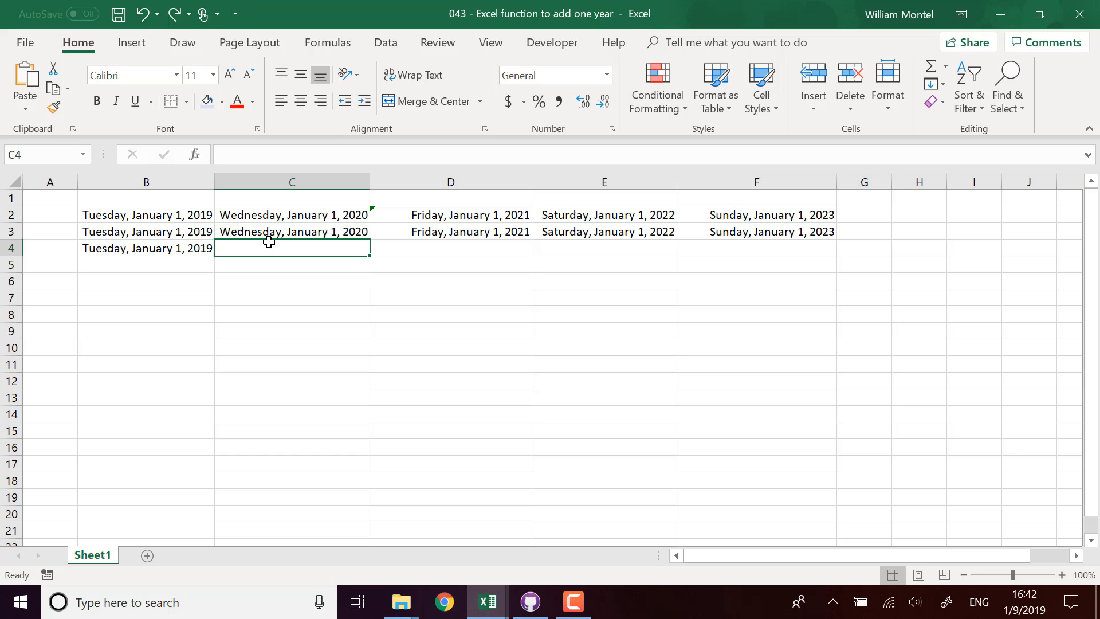
left_click(179, 248)
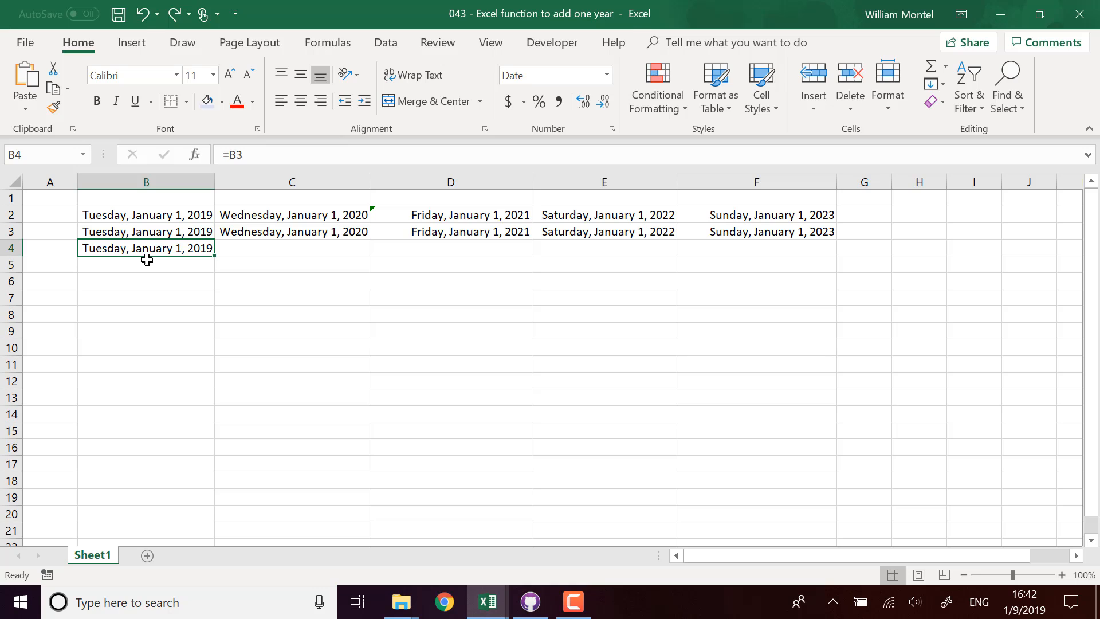
left_click(280, 247)
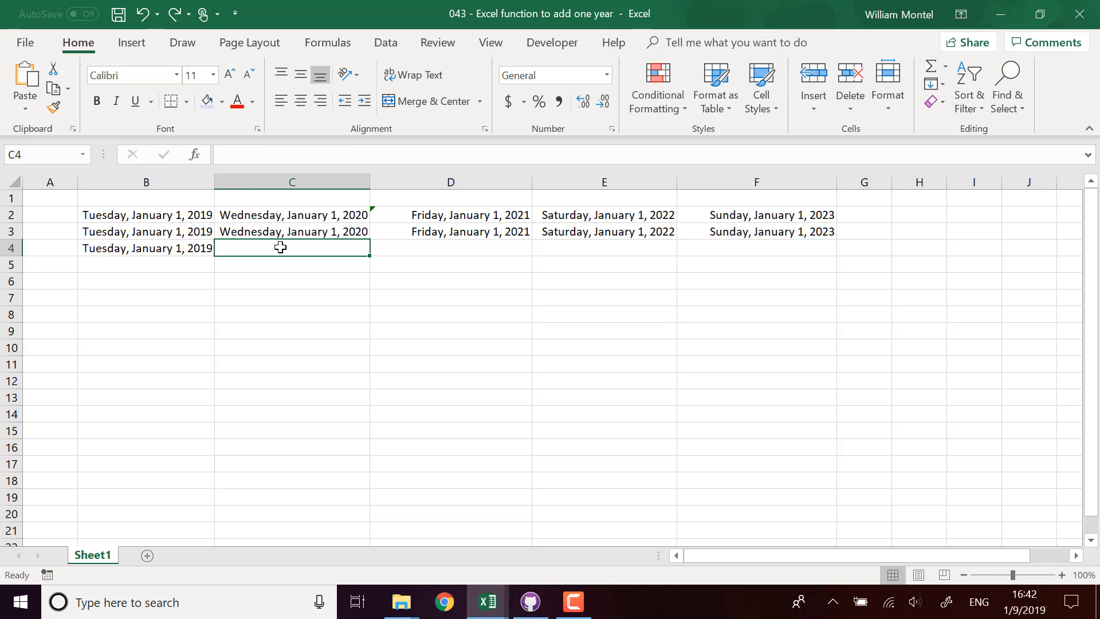
type("=date(")
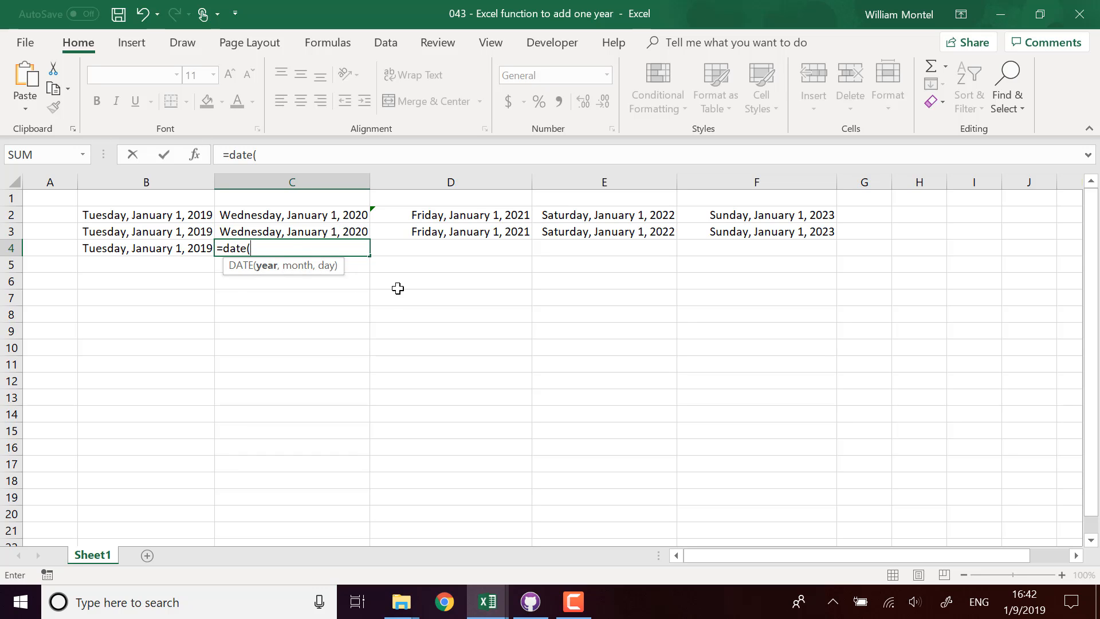
type("year(")
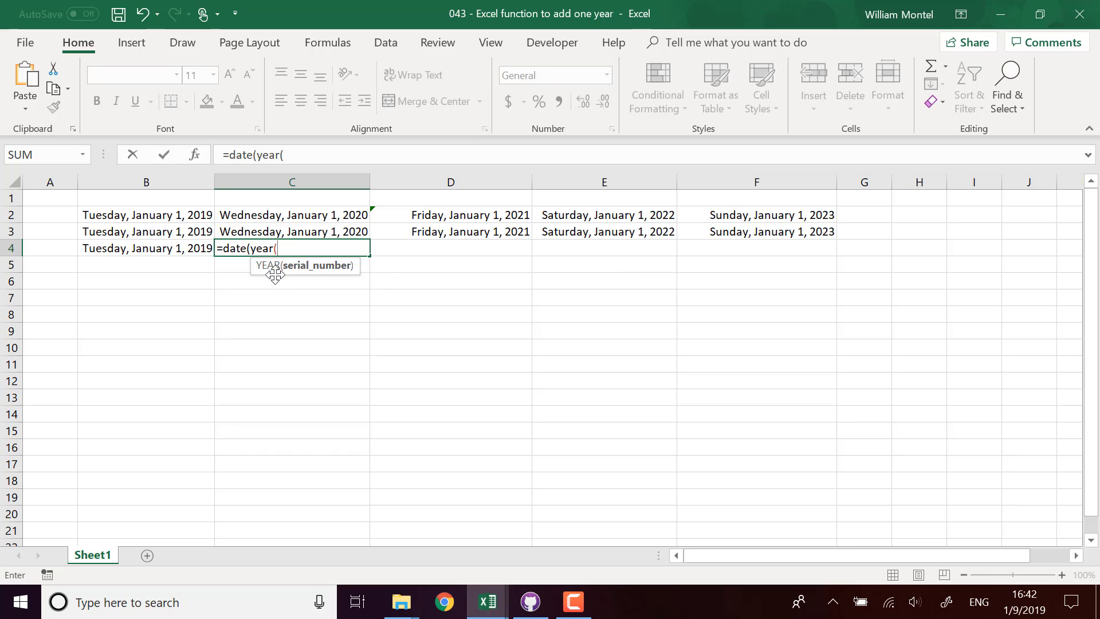
left_click(204, 249)
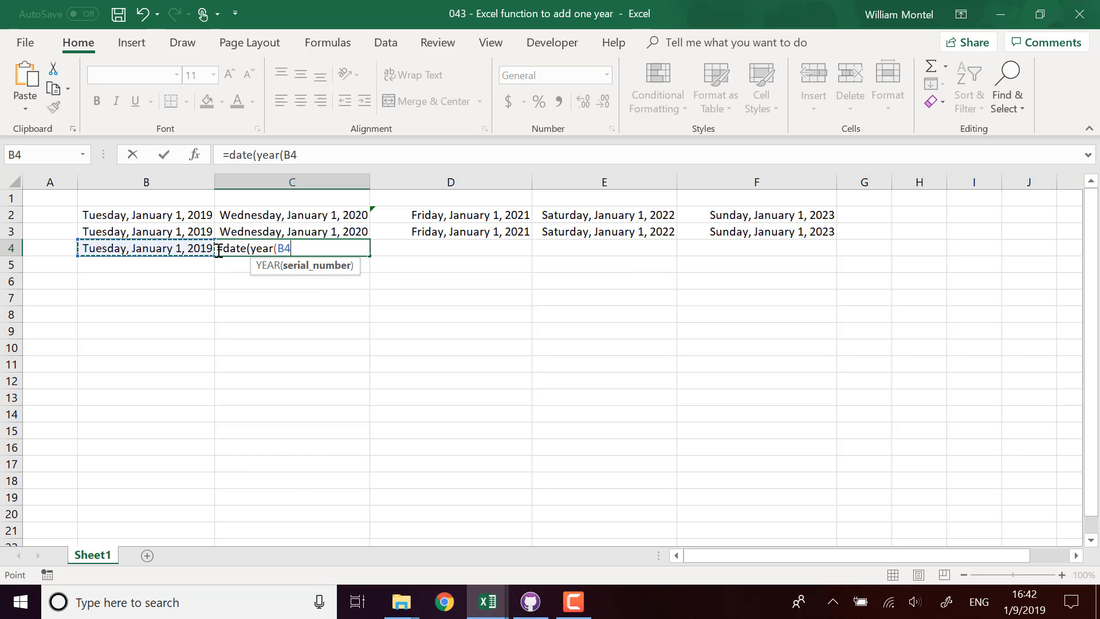
type(")+1")
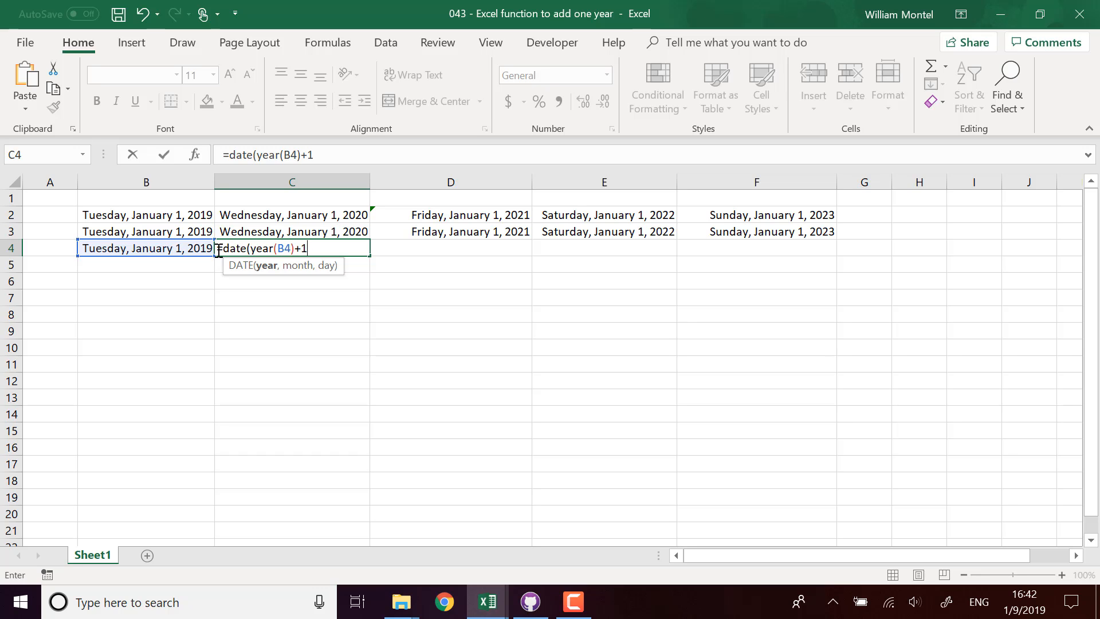
Complete the C4 formula with MONTH(B4) and DAY(B4) as the month and day arguments and enter it.
type(",moth(")
key("BackSpace")
key("BackSpace")
key("BackSpace")
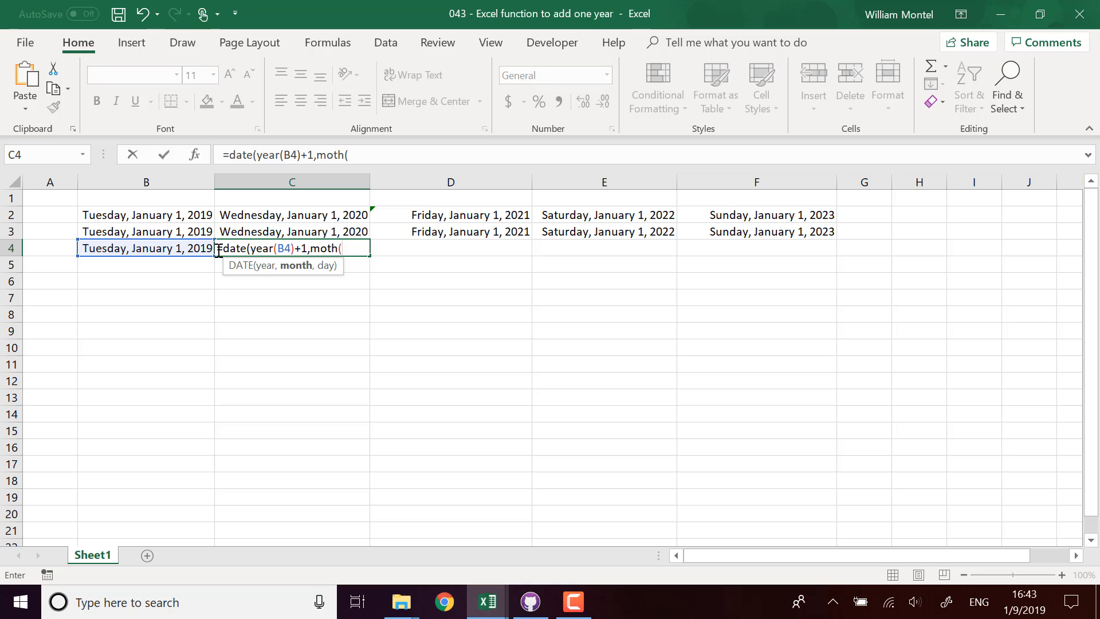
type("nth(")
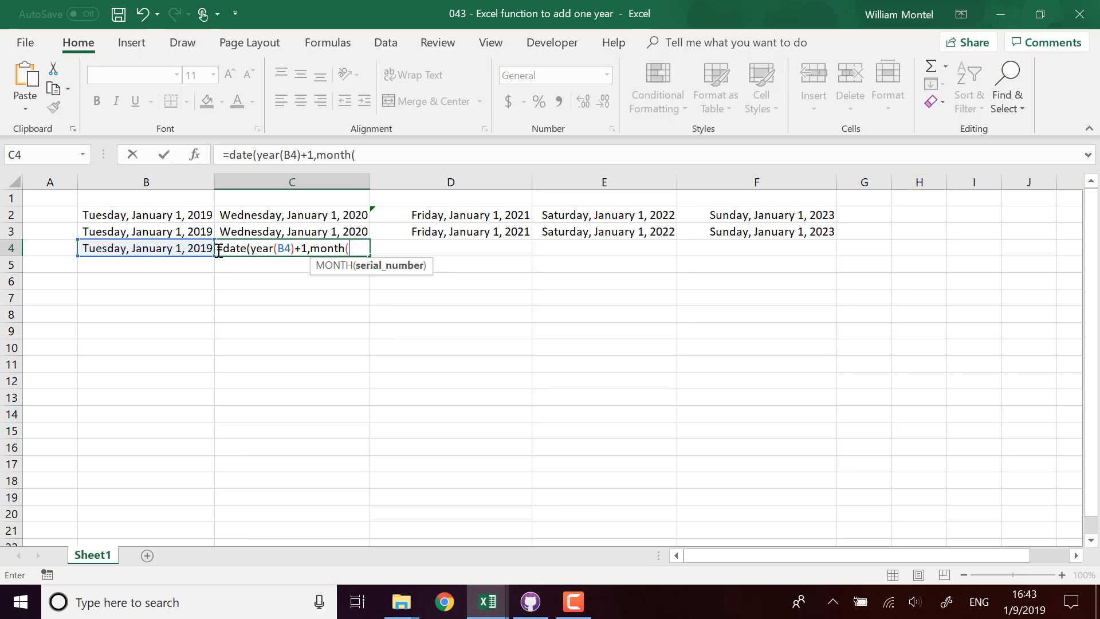
left_click(191, 245)
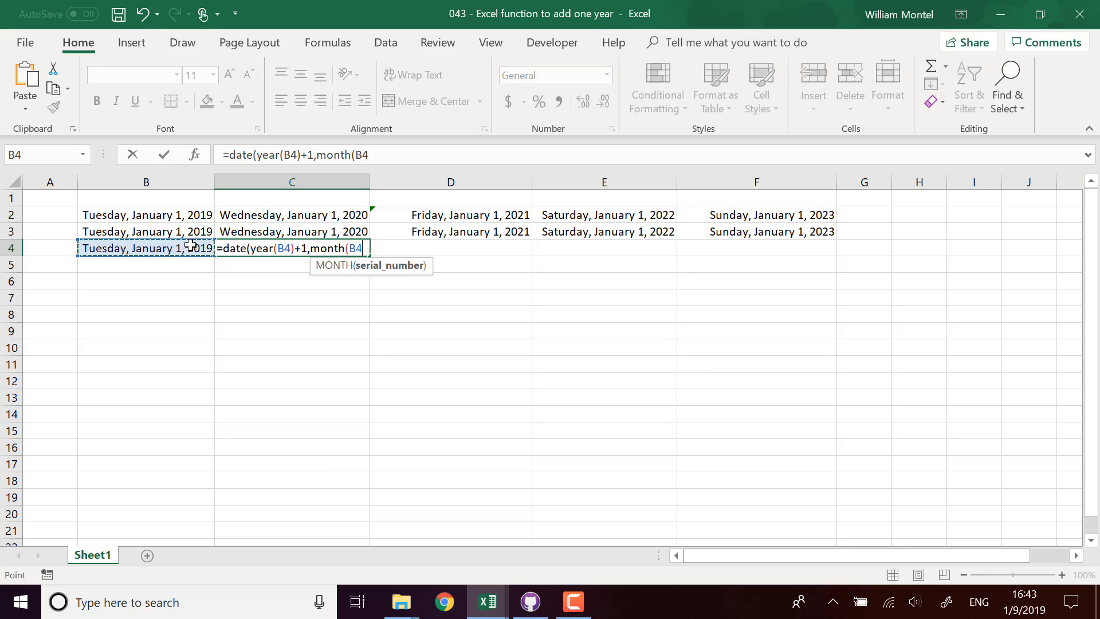
type(")")
type(",day(")
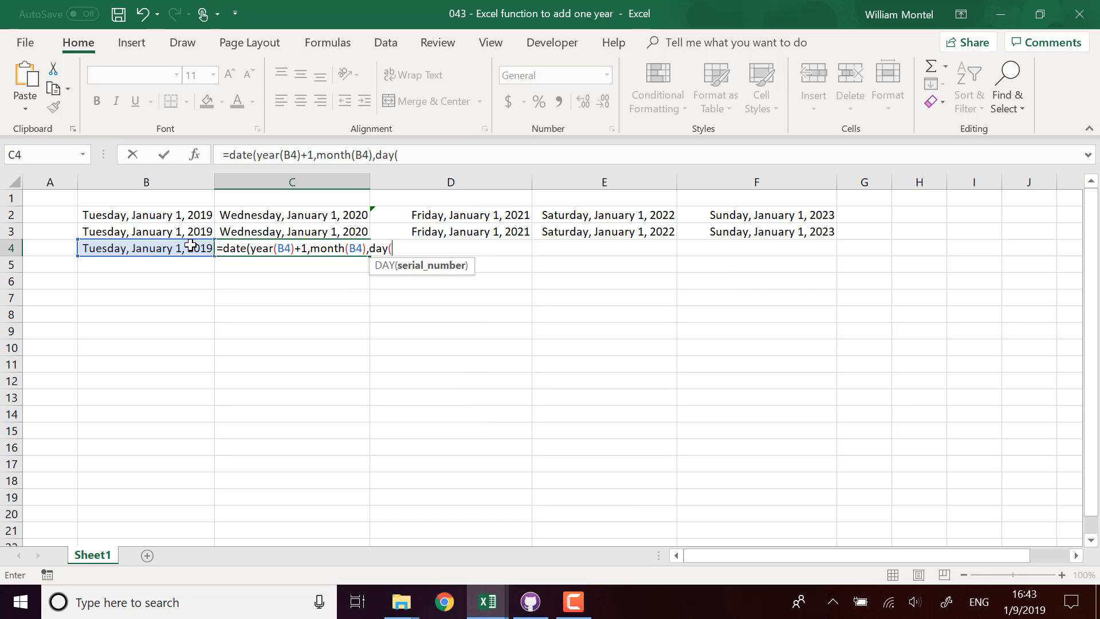
left_click(147, 249)
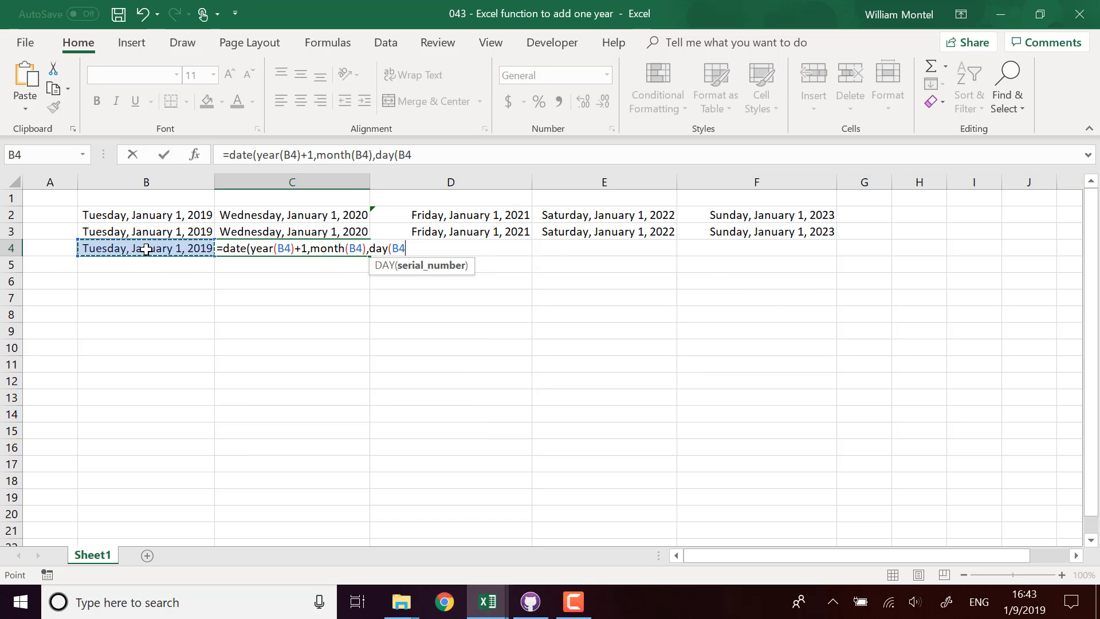
type(")")
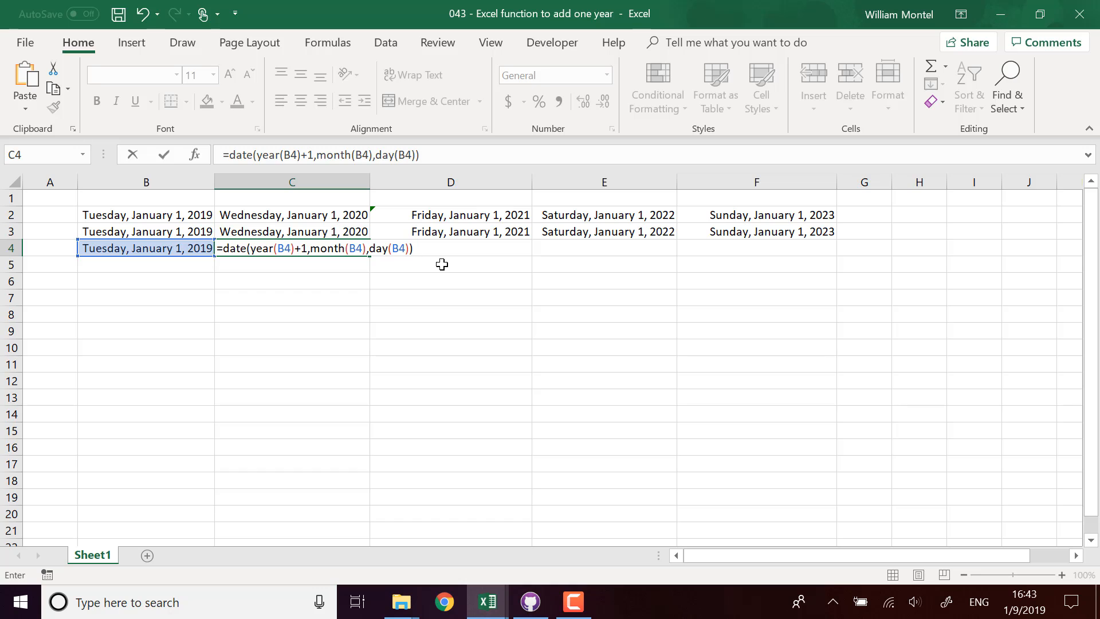
key("ctrl+Return")
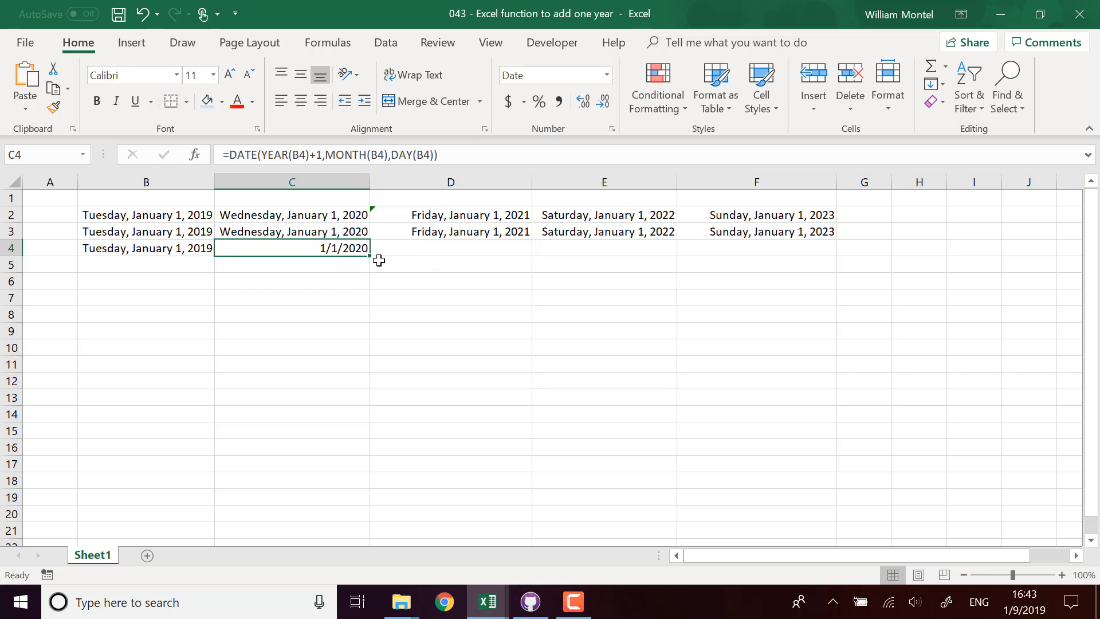
Fill the DATE formula from C4 across row 4 through F4 and format the cells as Long Date.
left_click_drag(379, 260, 835, 252)
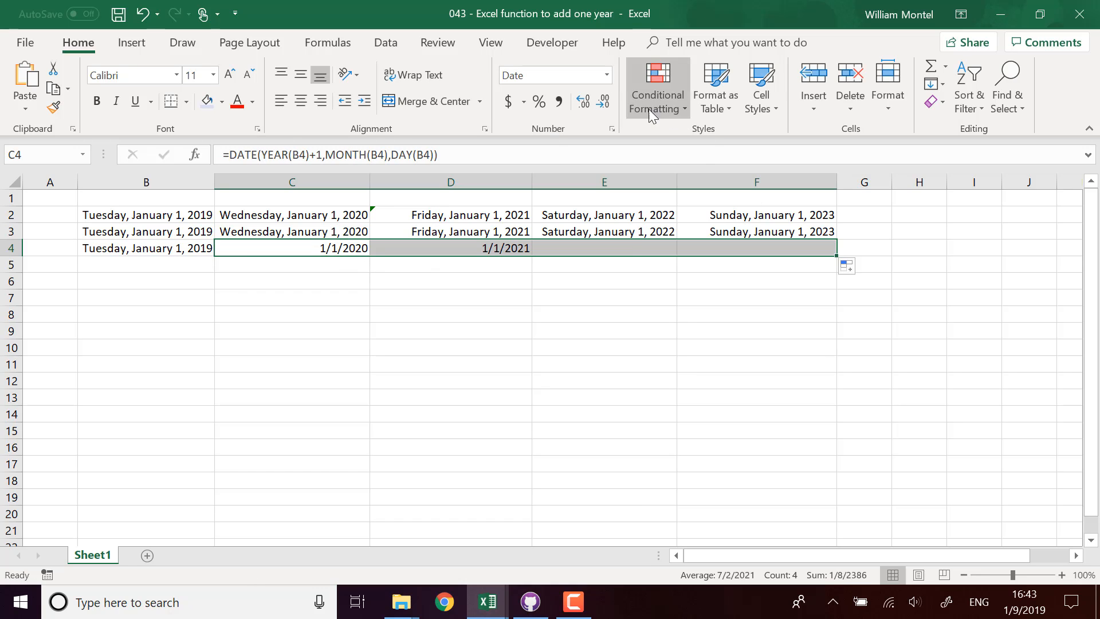
left_click(606, 74)
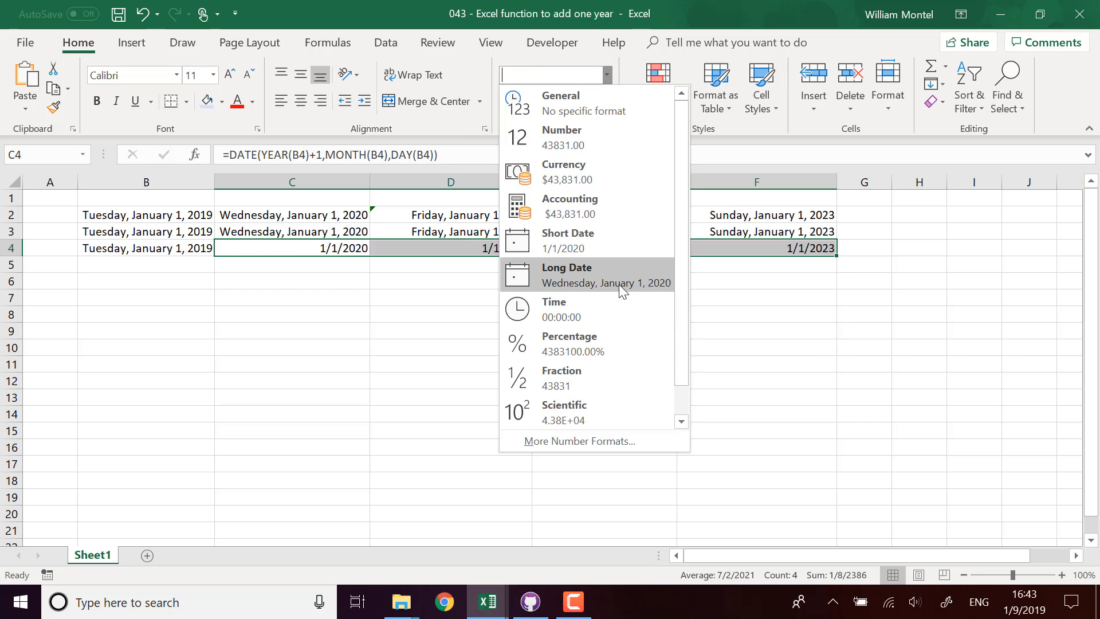
left_click(619, 284)
left_click(383, 293)
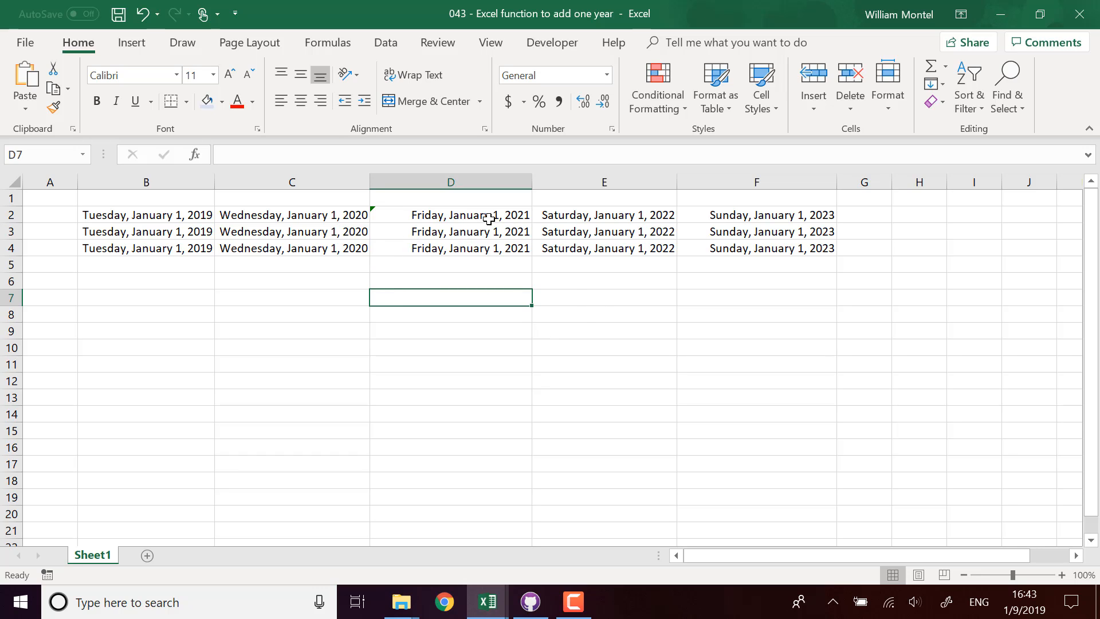
Review the formulas of the three methods in cells C2, D2, C3 and C4.
left_click(362, 213)
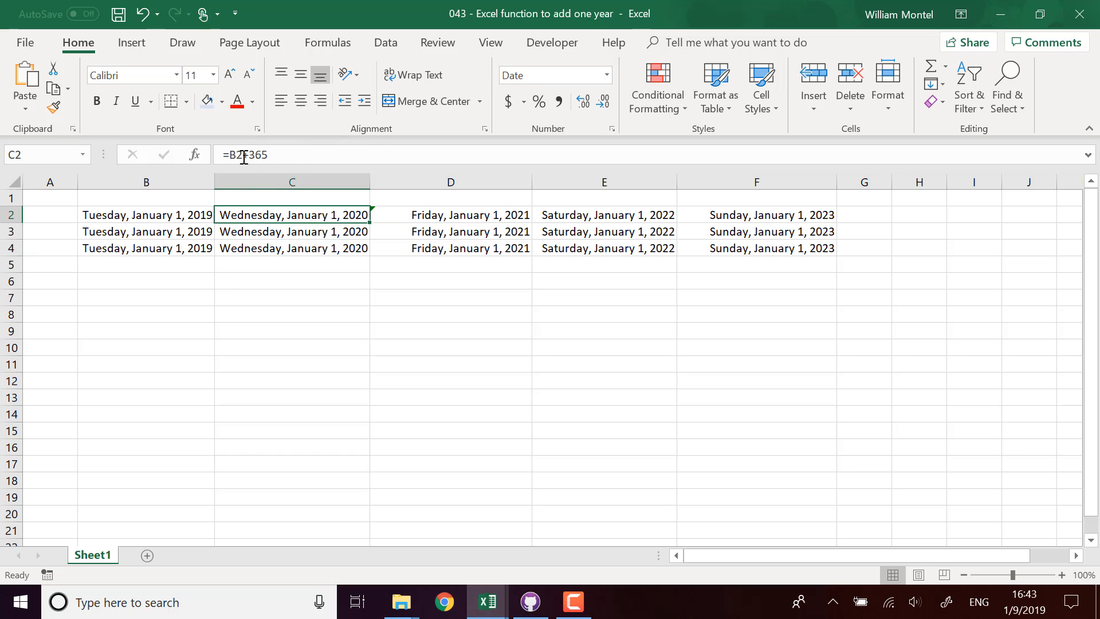
left_click(441, 215)
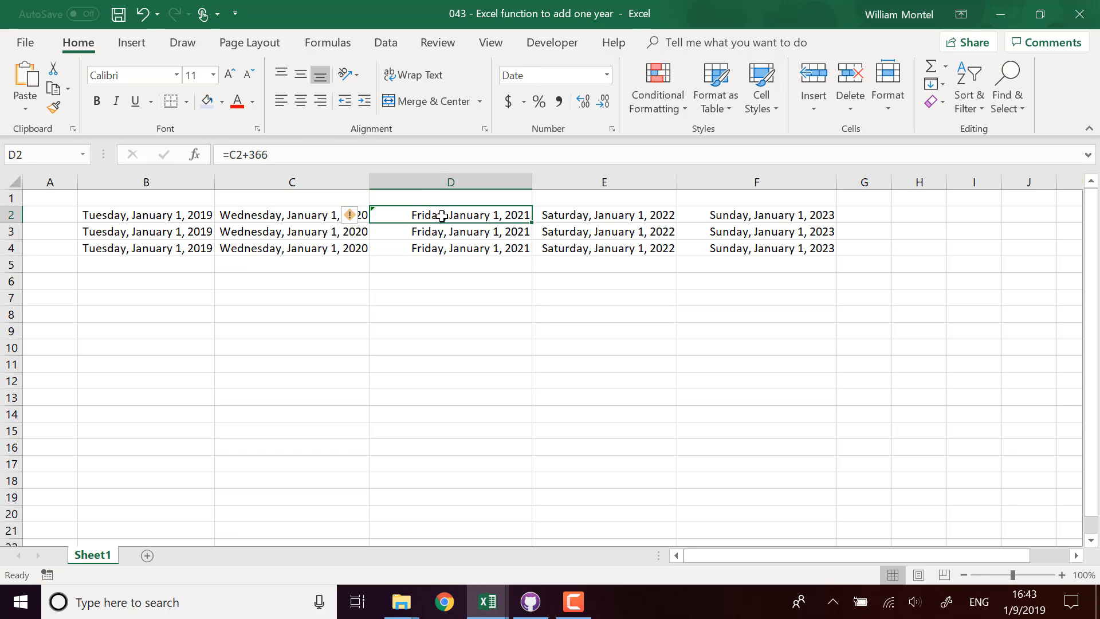
left_click(318, 230)
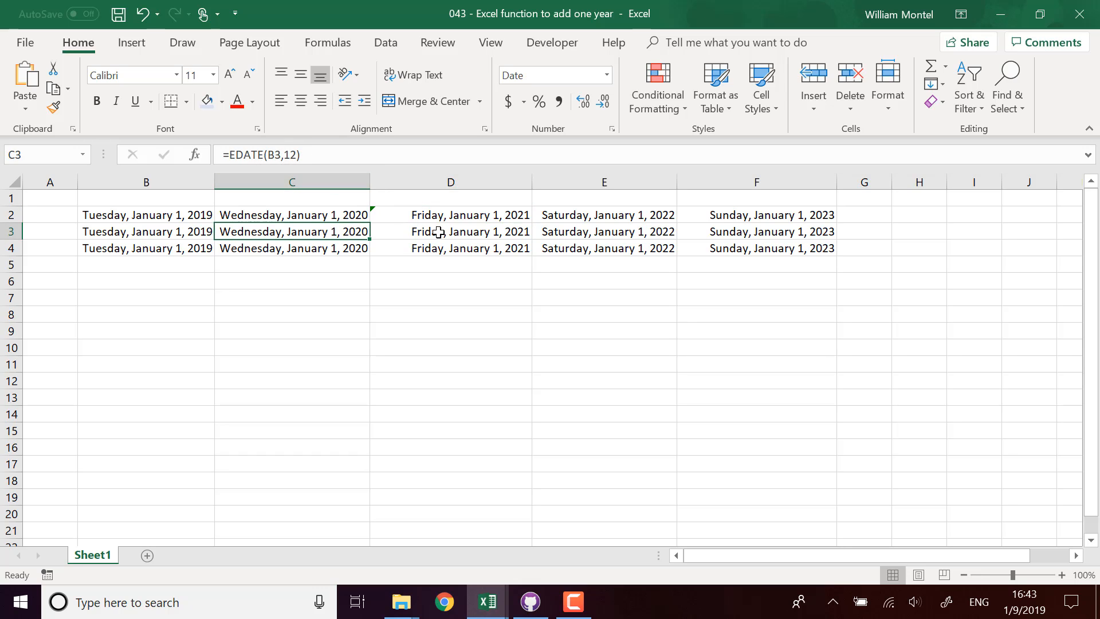
left_click(347, 248)
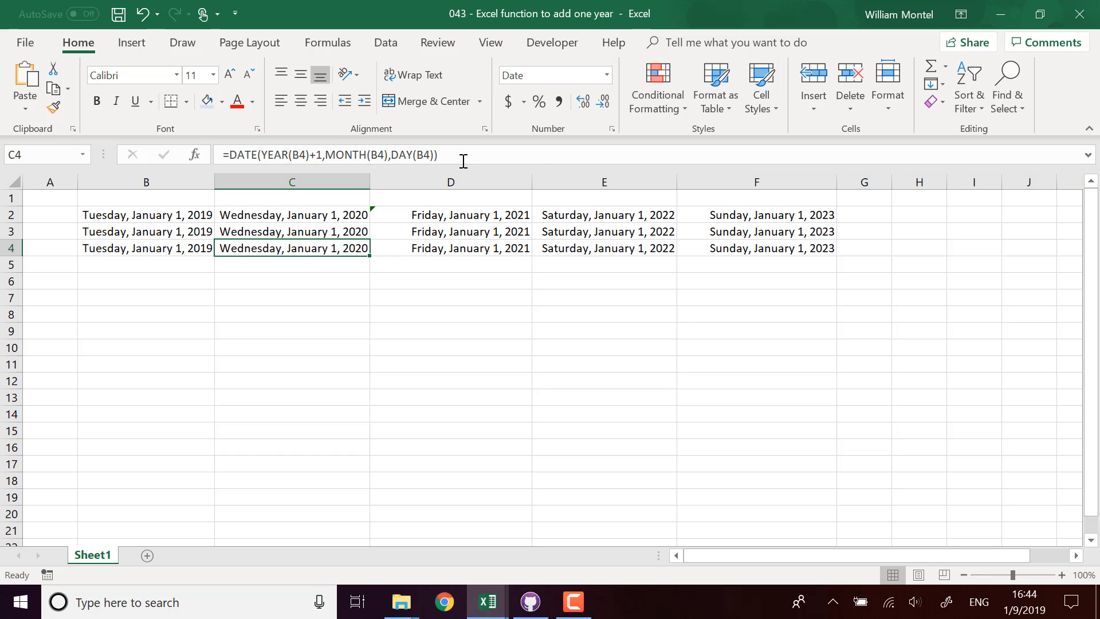
left_click(441, 314)
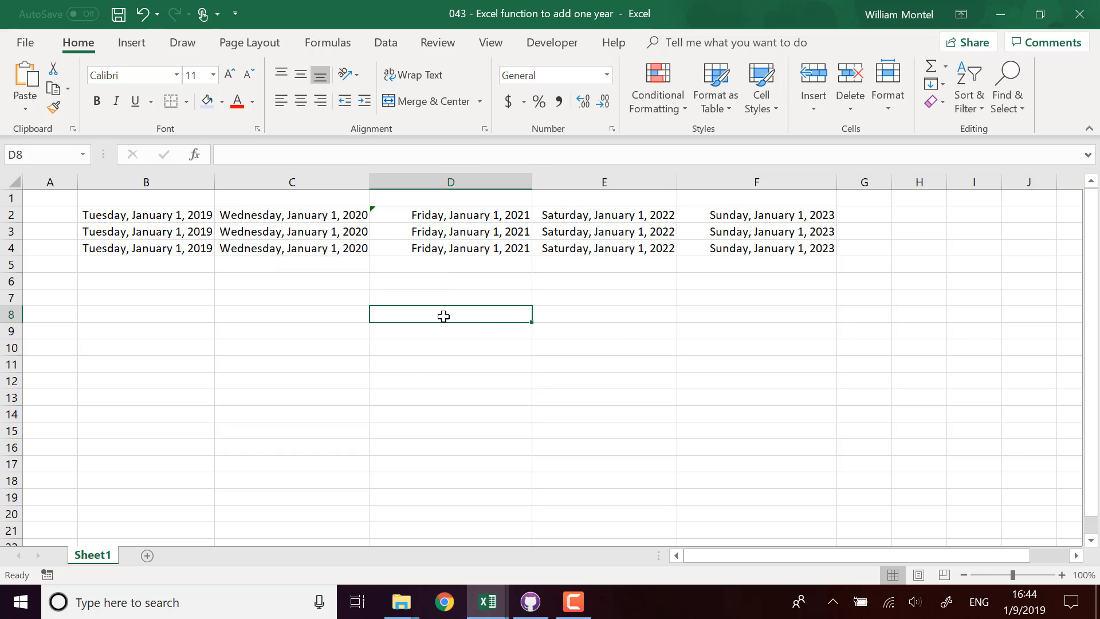
left_click(632, 327)
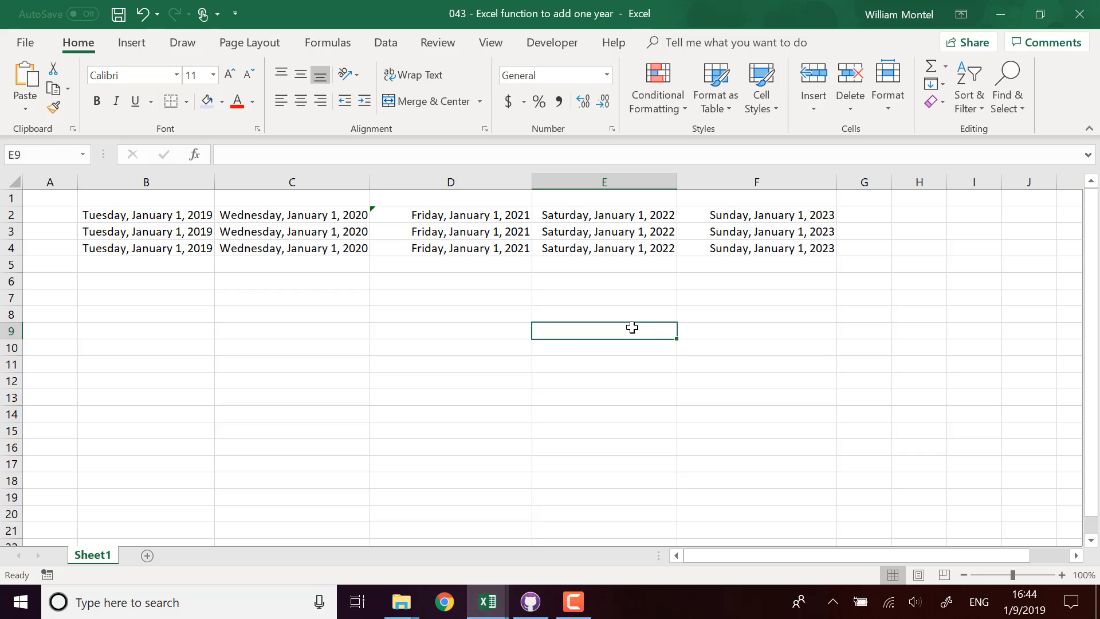